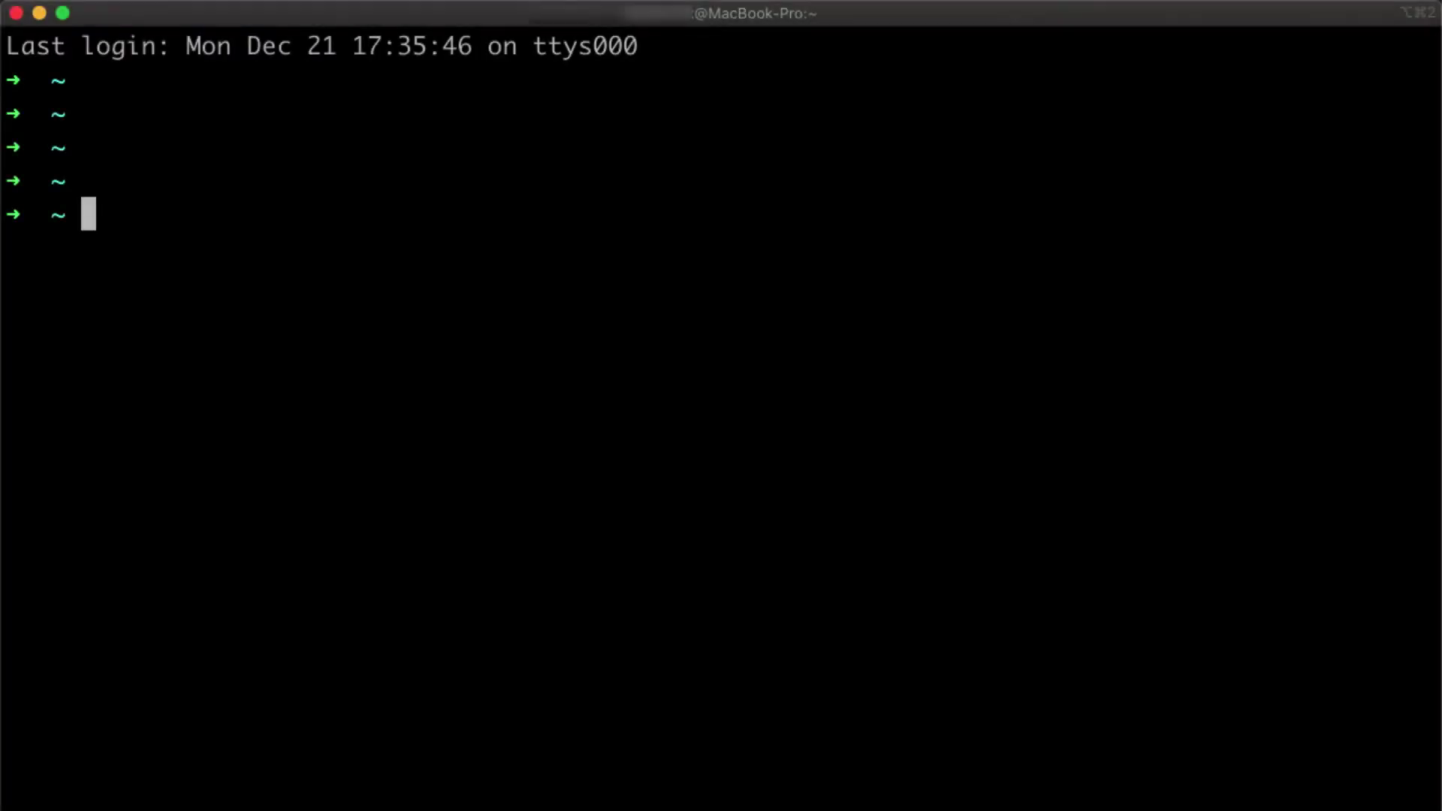
{"action": "type", "text": "cd Desktop/GIT/bu"}
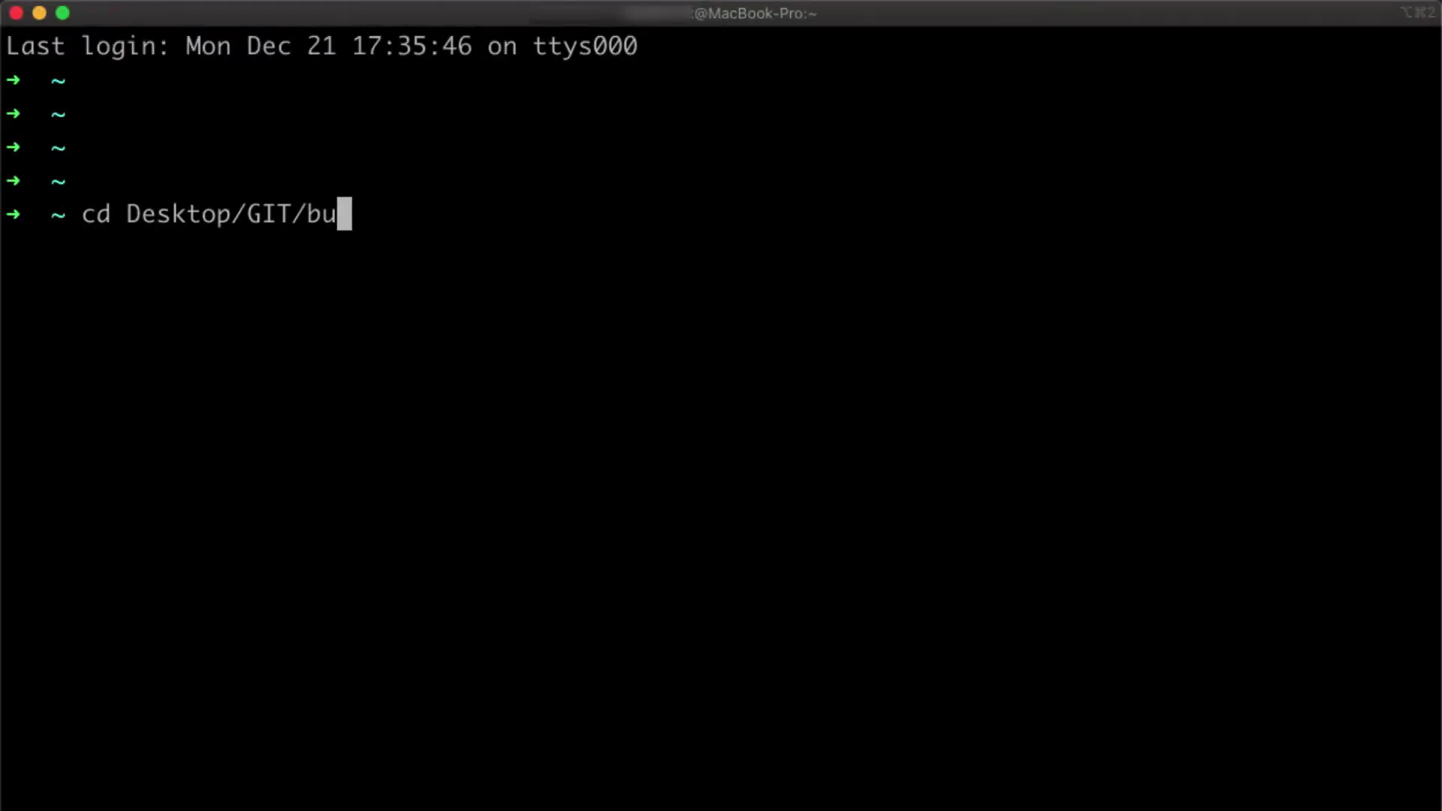
{"action": "type", "text": "ddy_demo"}
{"action": "key", "text": "Return"}
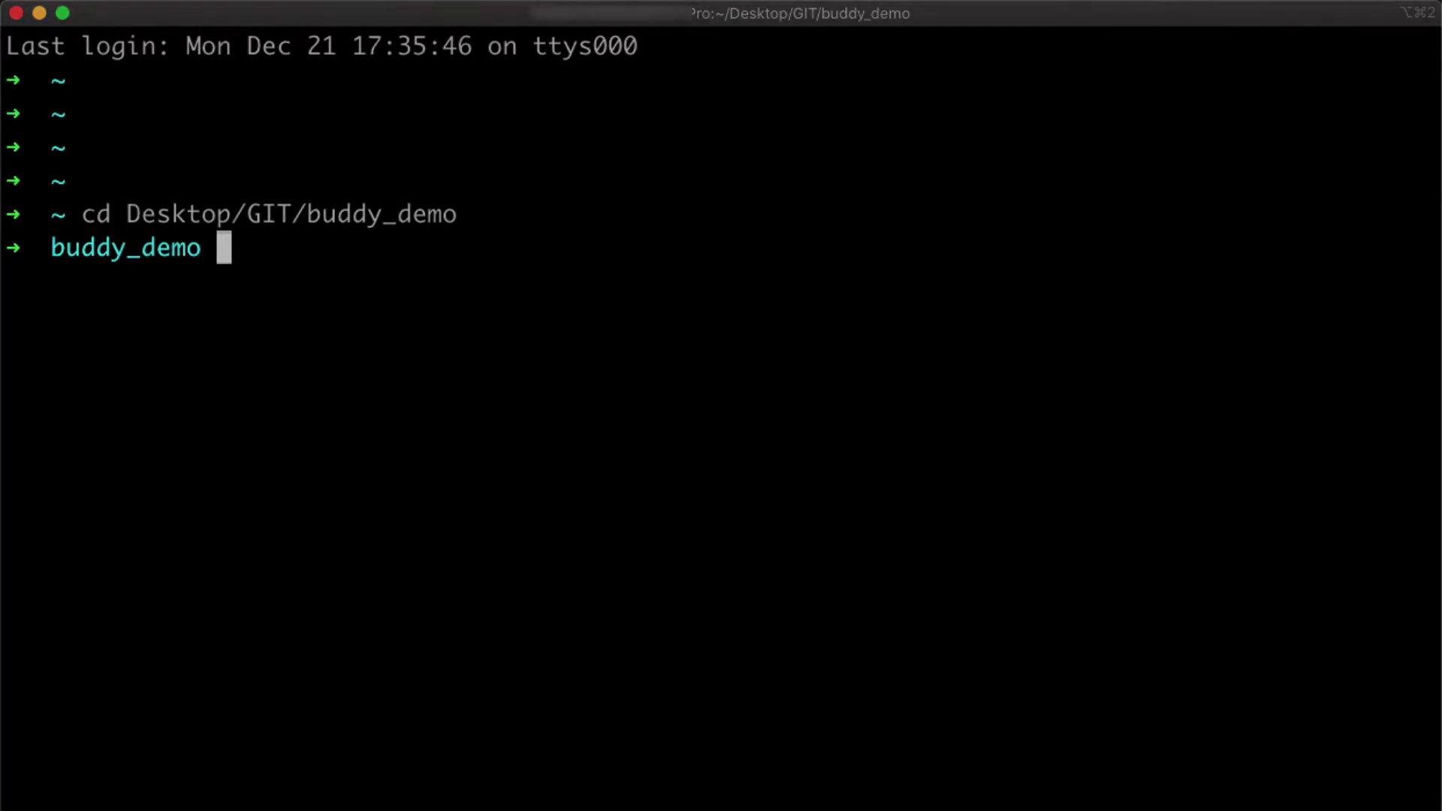
{"action": "type", "text": "npx @docusaurus/init@latest init buddy_demo classic"}
{"action": "key", "text": "Return"}
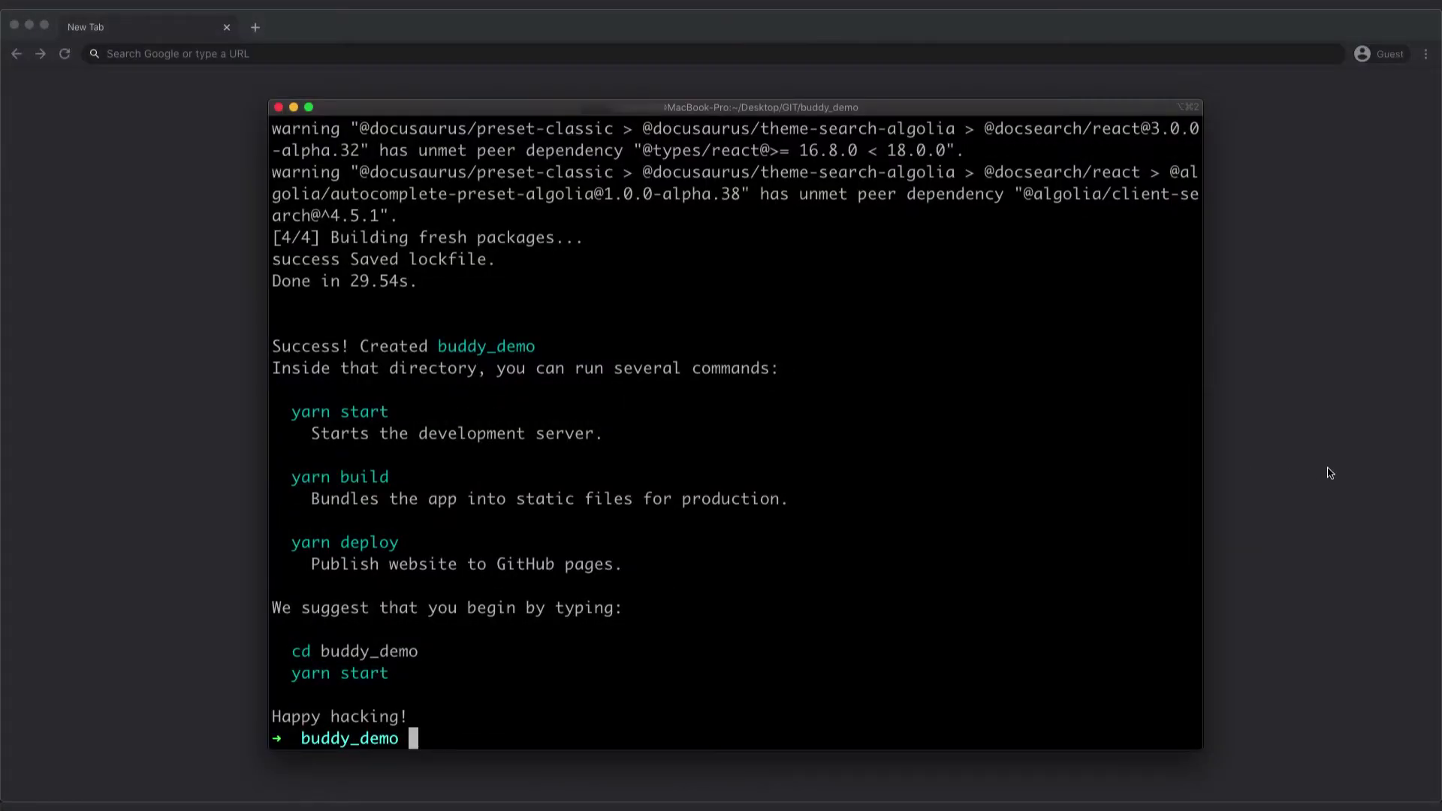
Enter the new buddy_demo folder and start the development server with npm run start.
{"action": "type", "text": "rm"}
{"action": "key", "text": "BackSpace"}
{"action": "key", "text": "BackSpace"}
{"action": "type", "text": "cd buddy_demo"}
{"action": "key", "text": "Return"}
{"action": "type", "text": "npm run start"}
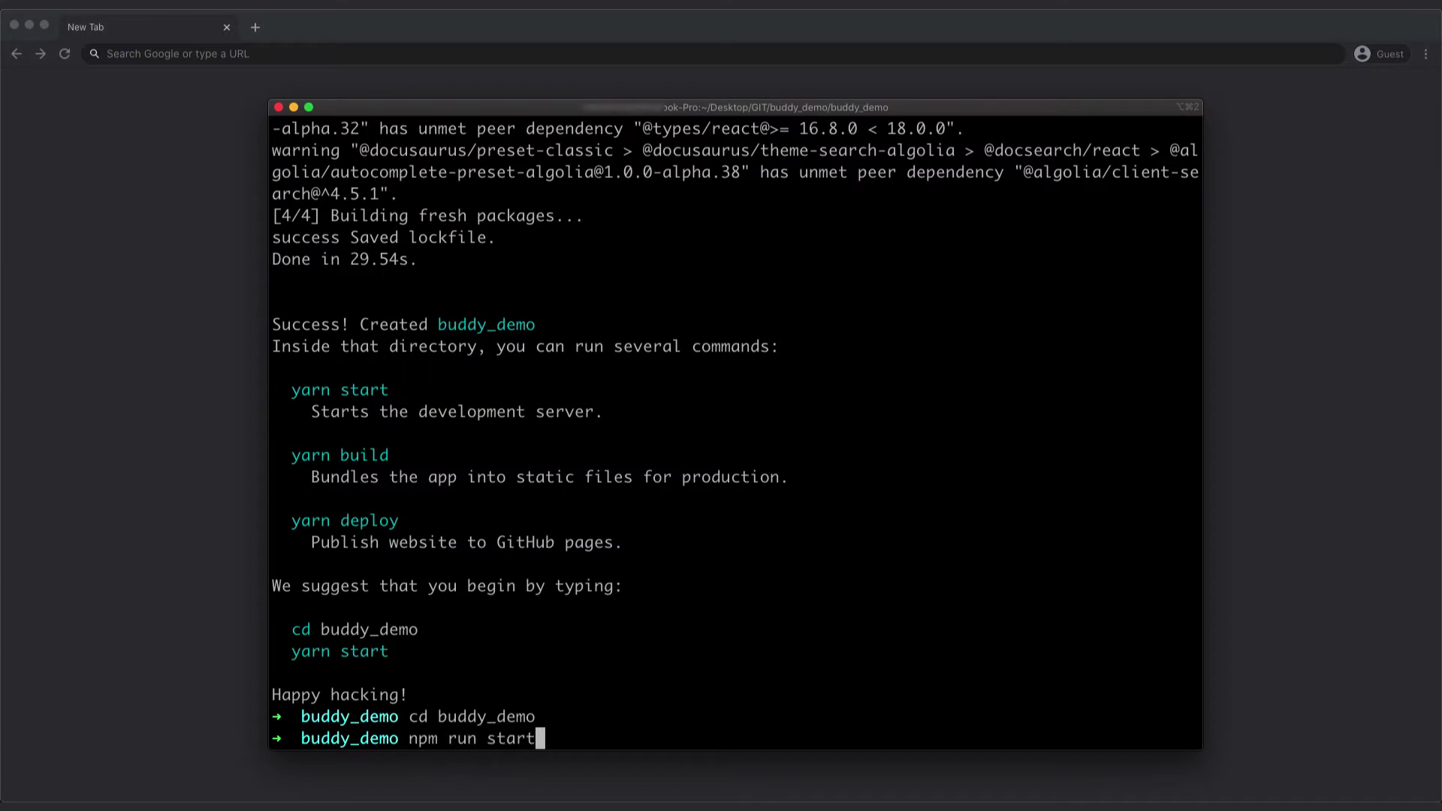
{"action": "key", "text": "Return"}
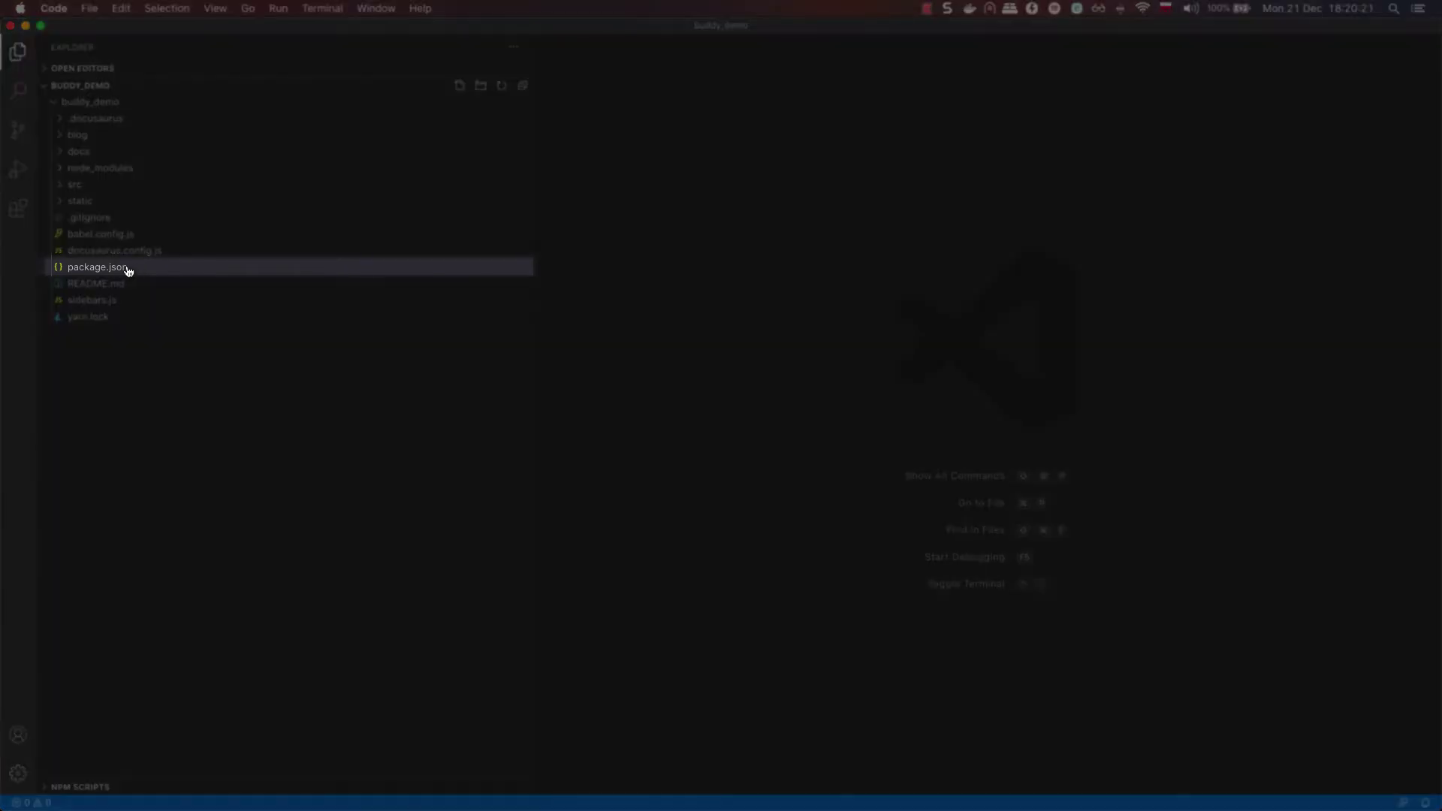
Add a "test" script to package.json that runs "mdspell --en-us -a -r docs/*.md".
{"action": "left_click", "coordinate": [127, 269]}
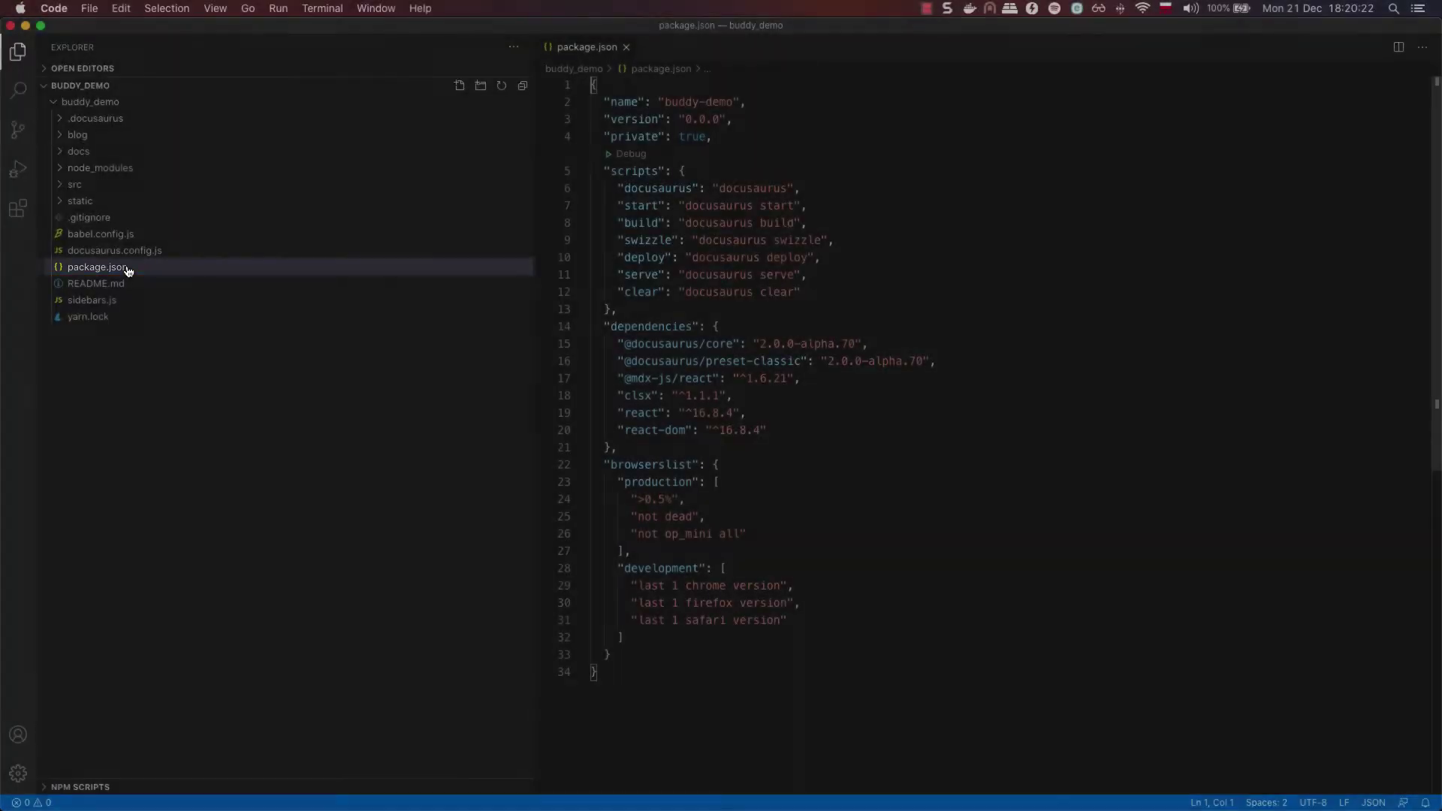
{"action": "type", "text": ","}
{"action": "key", "text": "Return"}
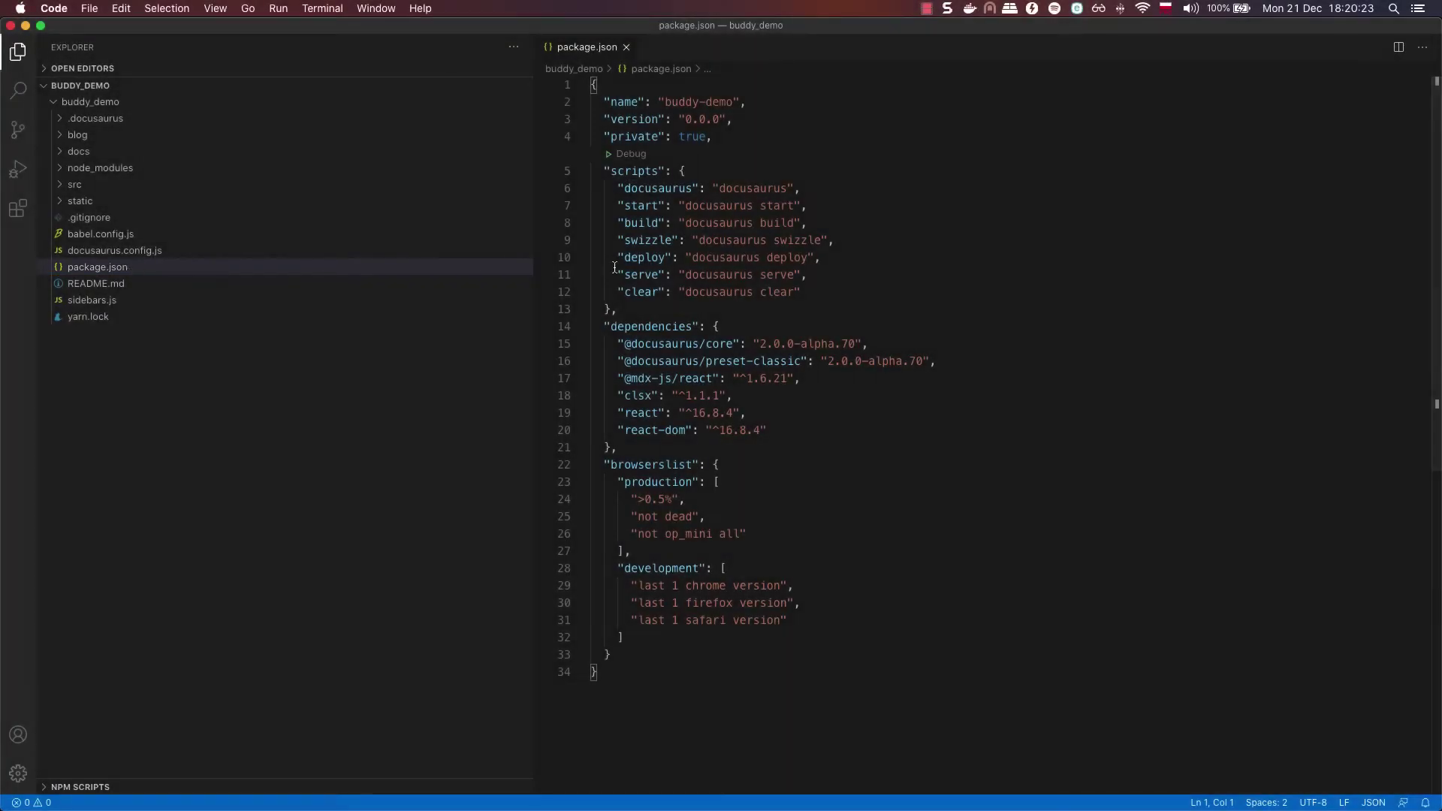
{"action": "type", "text": "\"test\": \"mdspell --en-us -a -r docs/*.md\""}
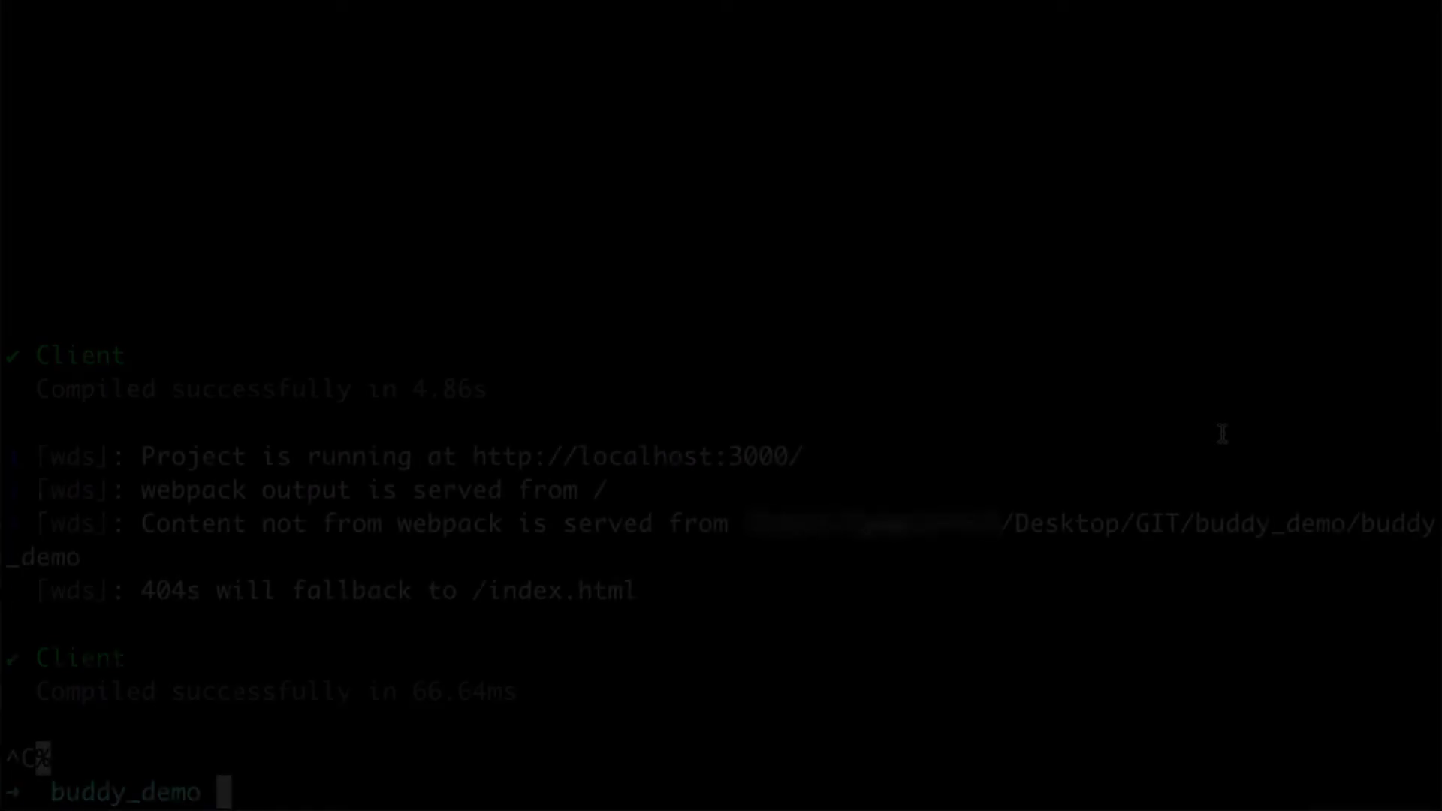
In the terminal, install firebase-tools globally with npm and log in to Firebase, declining CLI usage reporting.
{"action": "type", "text": "npm ins"}
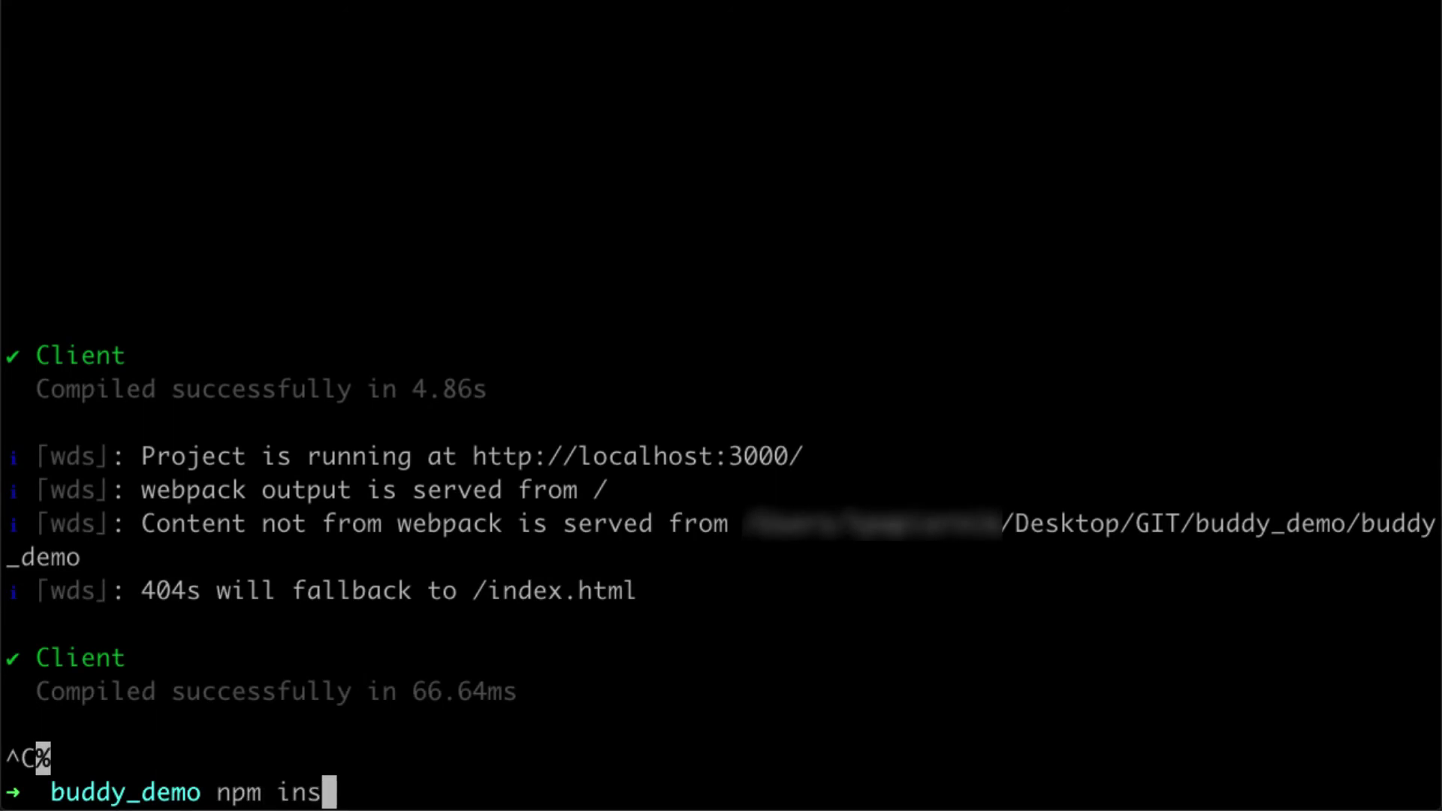
{"action": "type", "text": "tall -g firebase="}
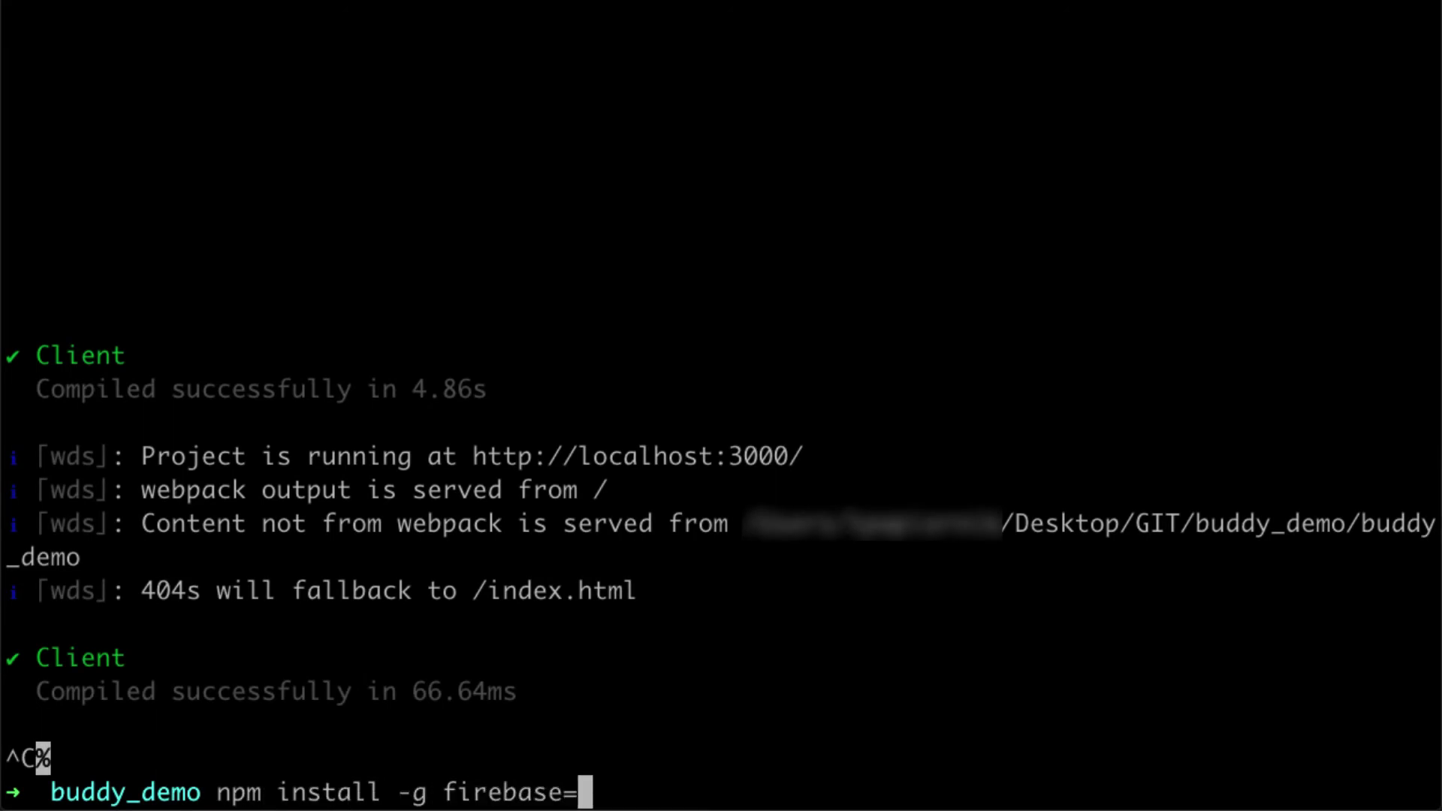
{"action": "key", "text": "BackSpace"}
{"action": "type", "text": "-tools"}
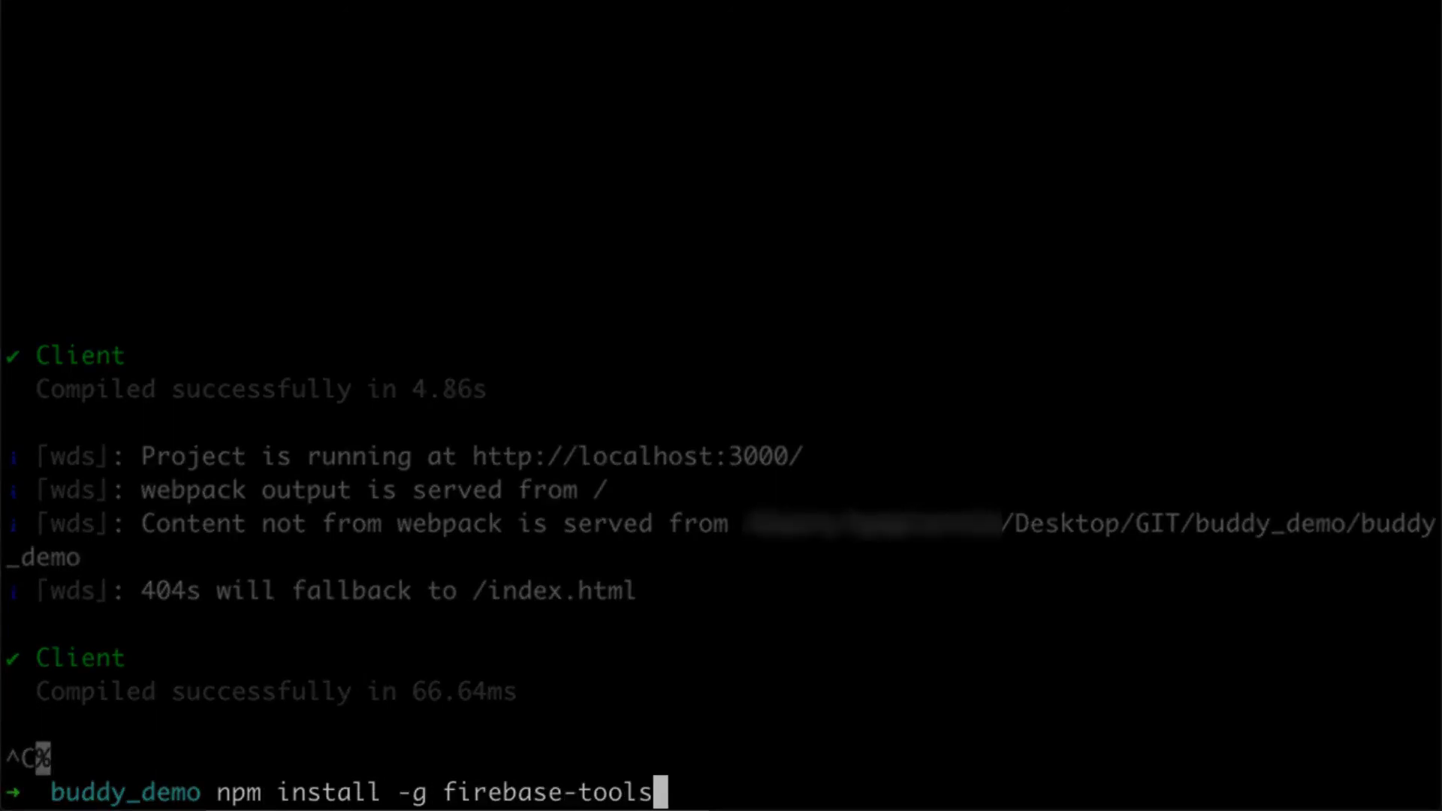
{"action": "key", "text": "Return"}
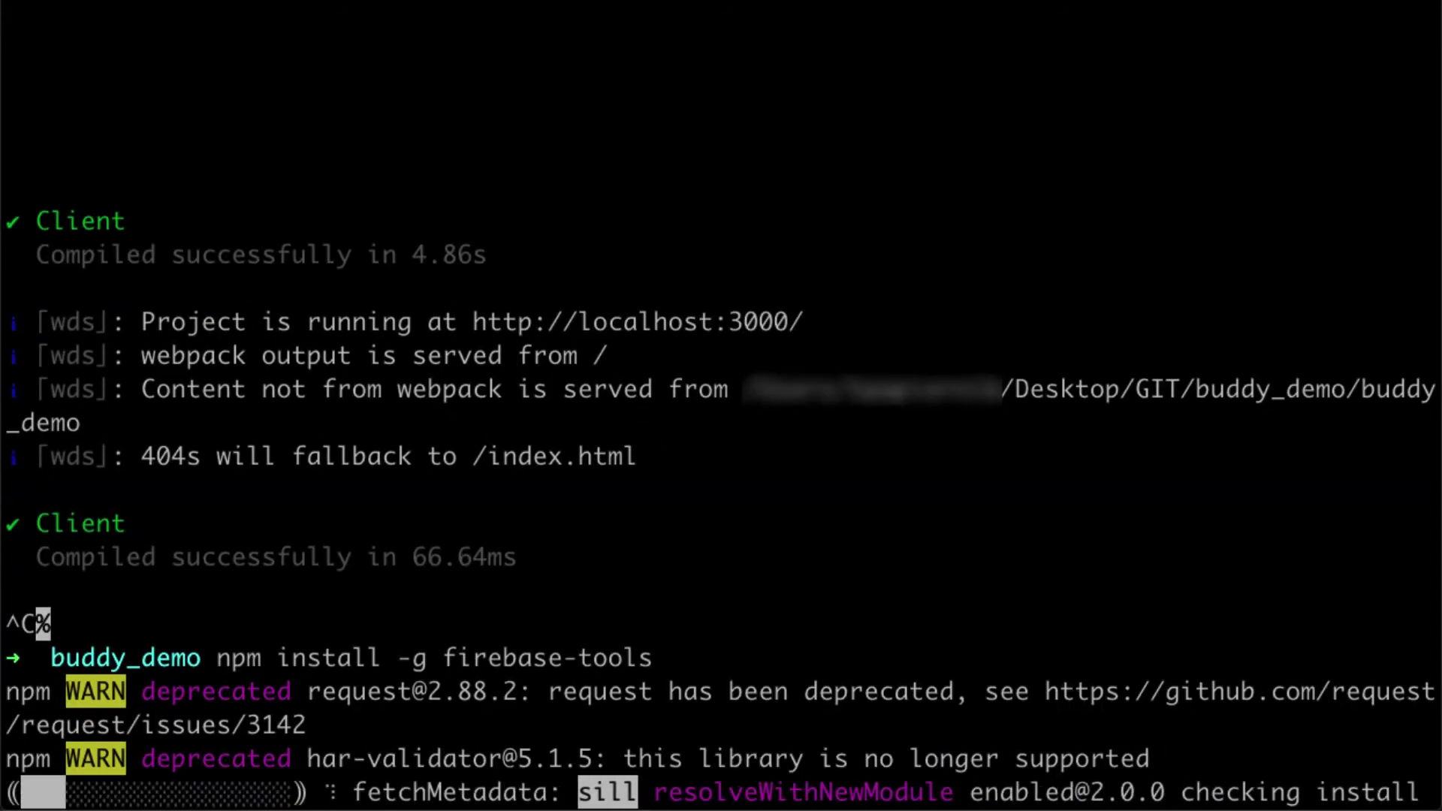
{"action": "type", "text": "firebase login"}
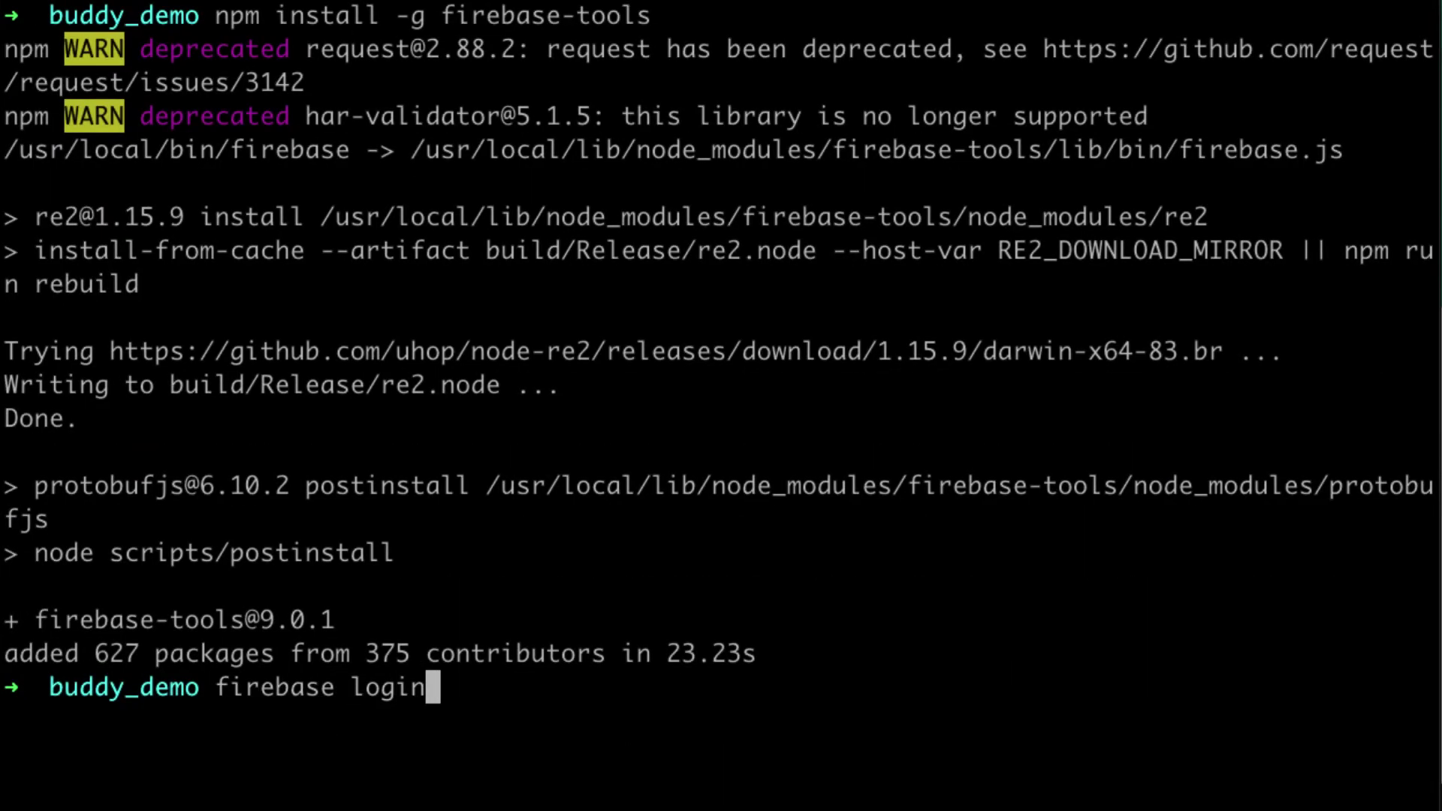
{"action": "key", "text": "Return"}
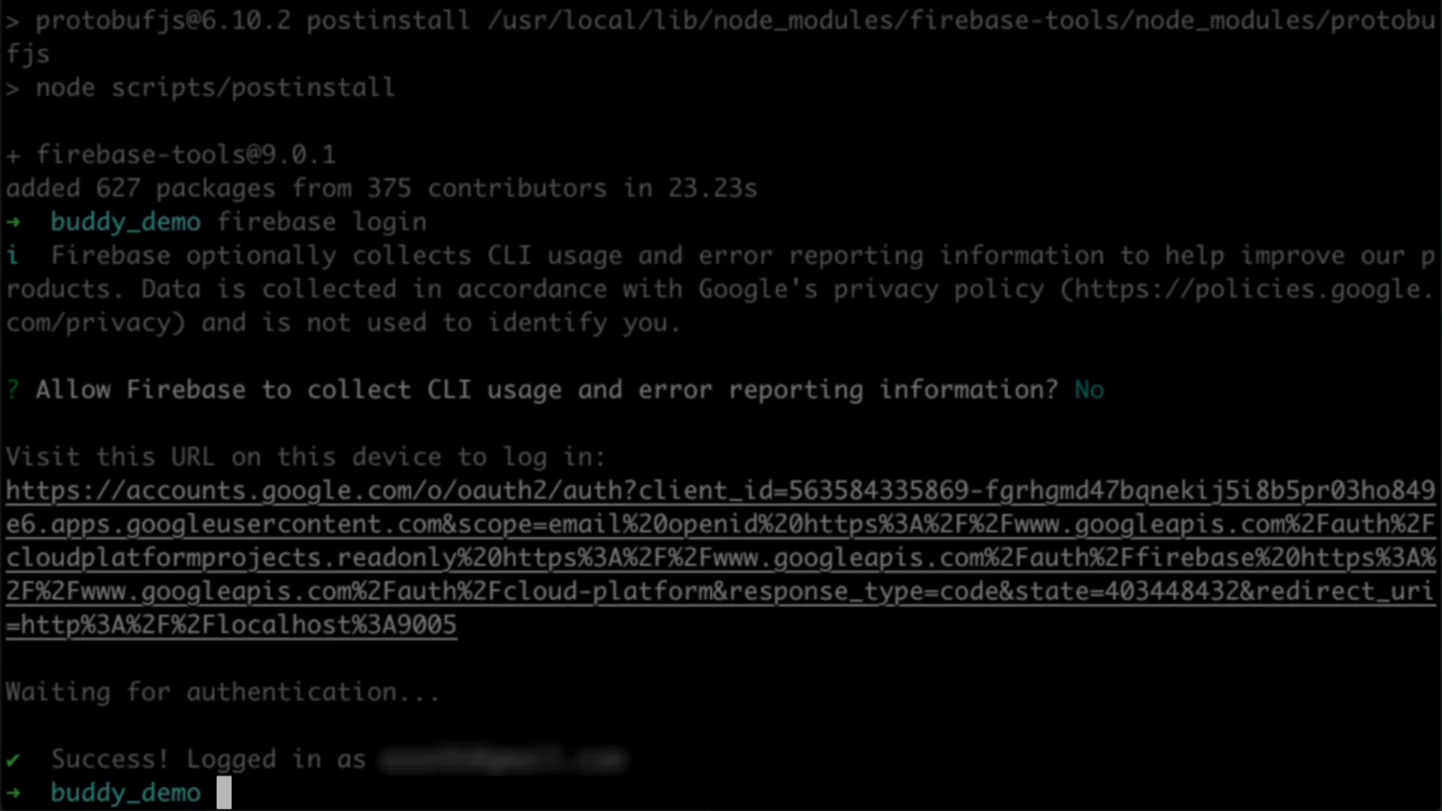
Initialize Firebase in the project folder and choose Hosting as the feature to set up.
{"action": "type", "text": "firebase init"}
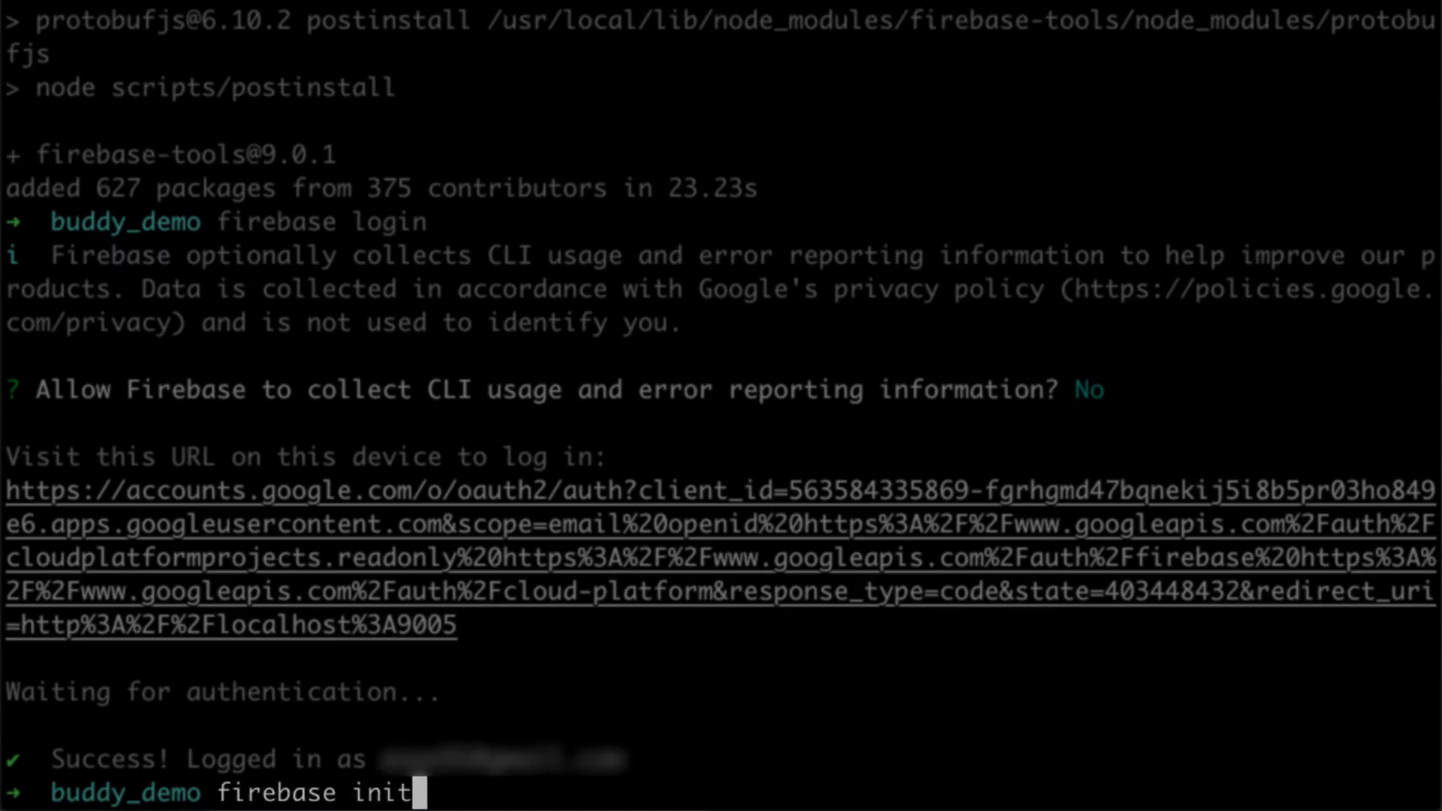
{"action": "key", "text": "Return"}
{"action": "key", "text": "Down"}
{"action": "key", "text": "Down"}
{"action": "key", "text": "Down"}
{"action": "key", "text": "space"}
{"action": "key", "text": "Return"}
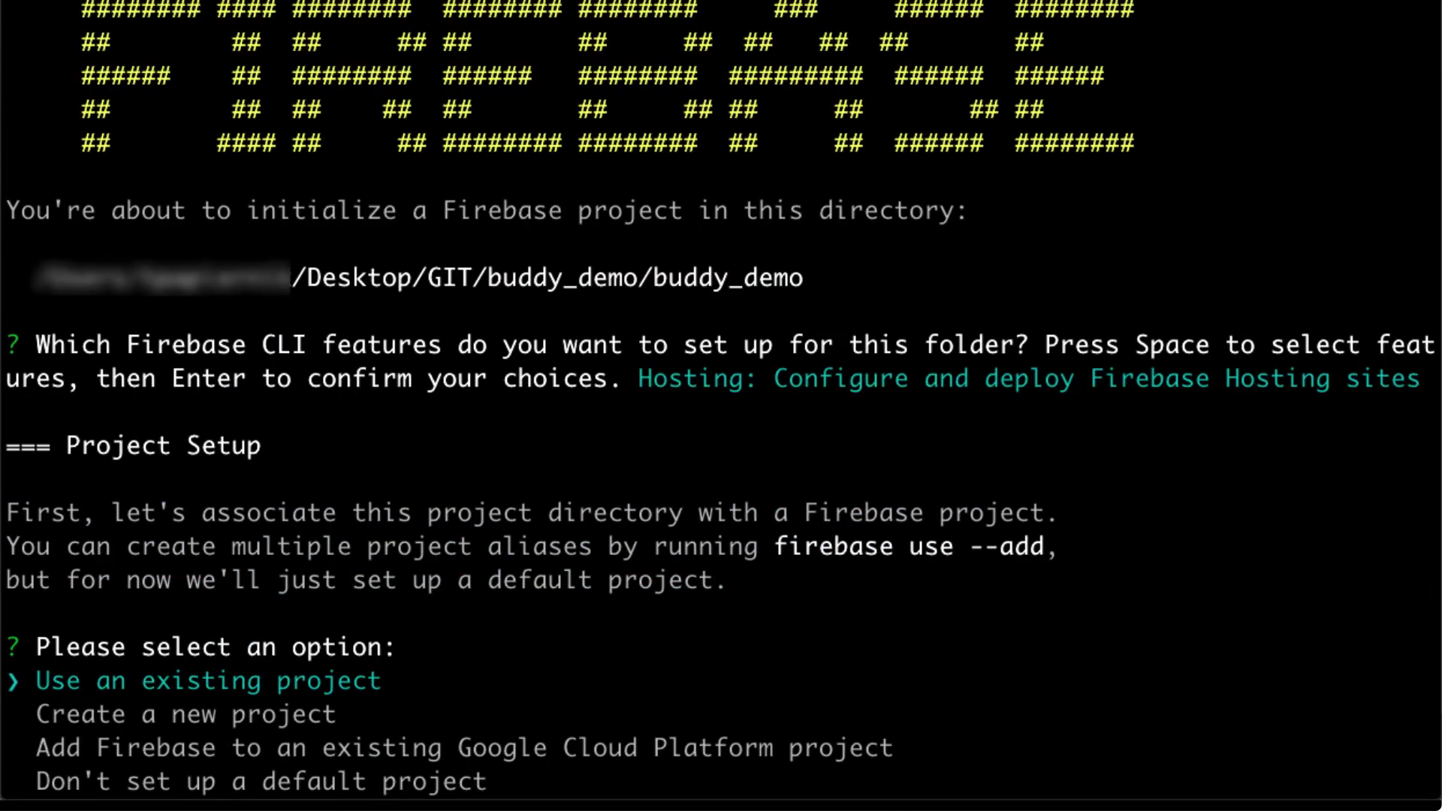
Use the existing buddy-demo project with build as public directory, configure a single-page app, and decline automatic GitHub deploys.
{"action": "key", "text": "Return"}
{"action": "key", "text": "Return"}
{"action": "type", "text": "build"}
{"action": "key", "text": "Return"}
{"action": "type", "text": "y"}
{"action": "key", "text": "Return"}
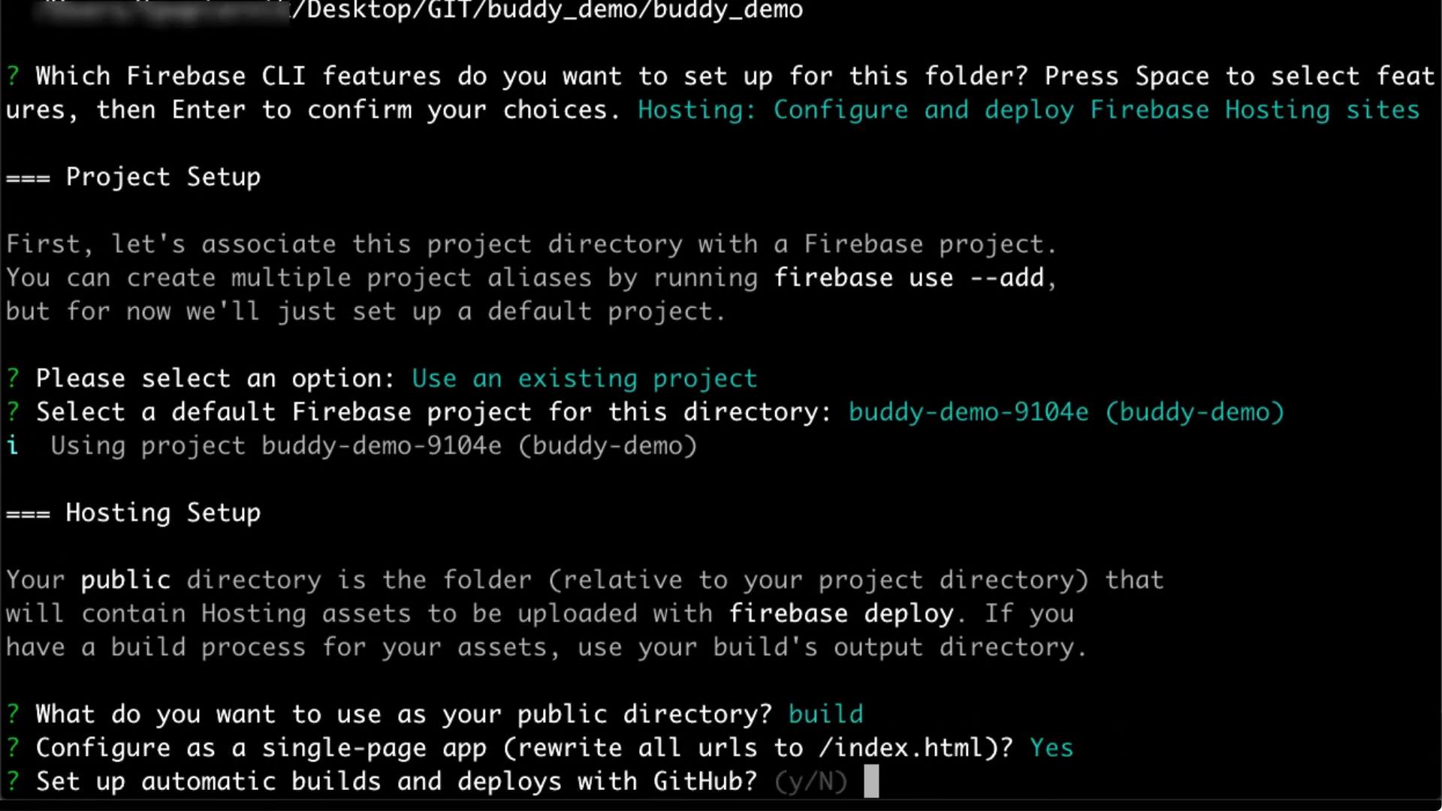
{"action": "key", "text": "Return"}
{"action": "key", "text": "Return"}
{"action": "key", "text": "Return"}
{"action": "key", "text": "Return"}
Run firebase login:ci to obtain a Firebase token for continuous integration.
{"action": "type", "text": "firebase "}
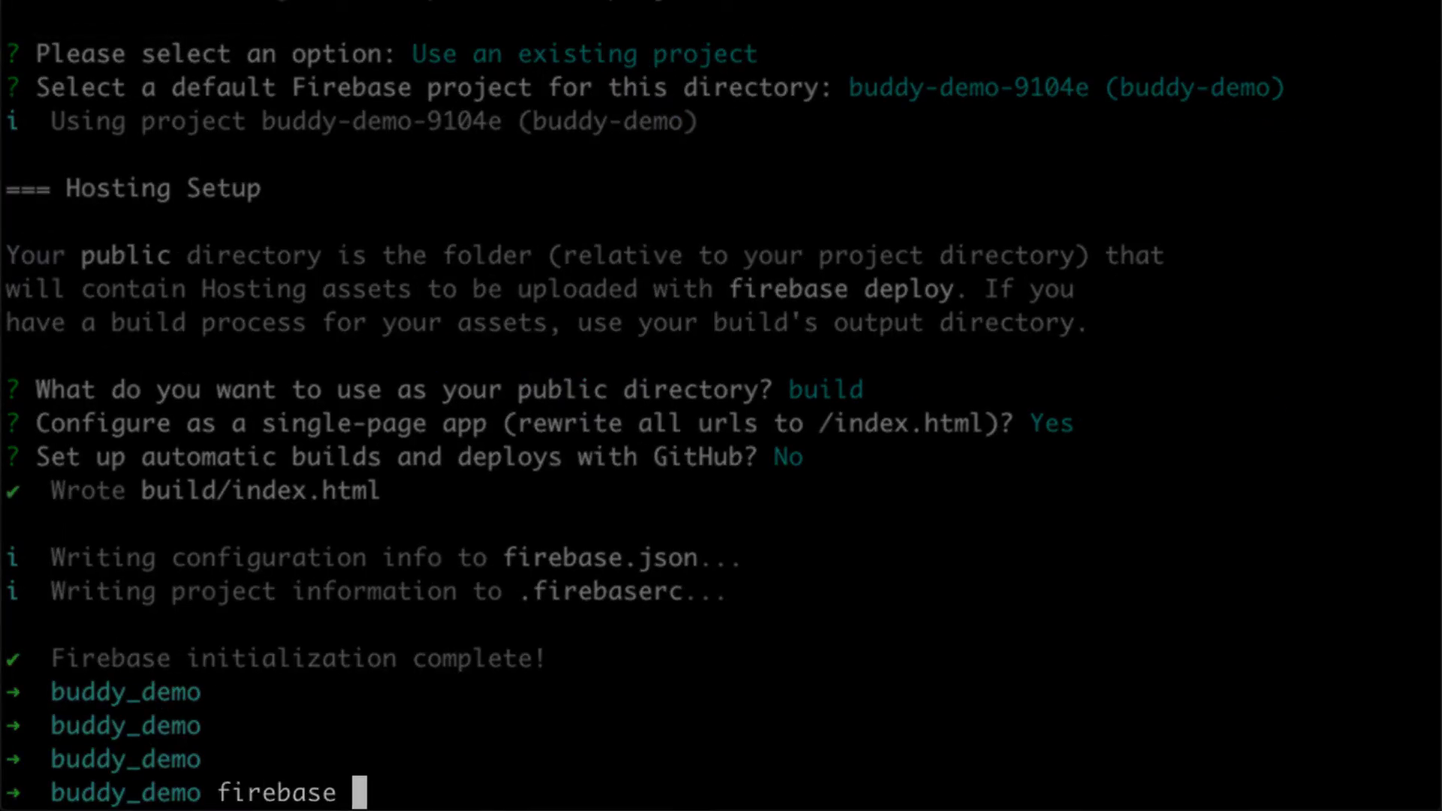
{"action": "type", "text": "login:ci"}
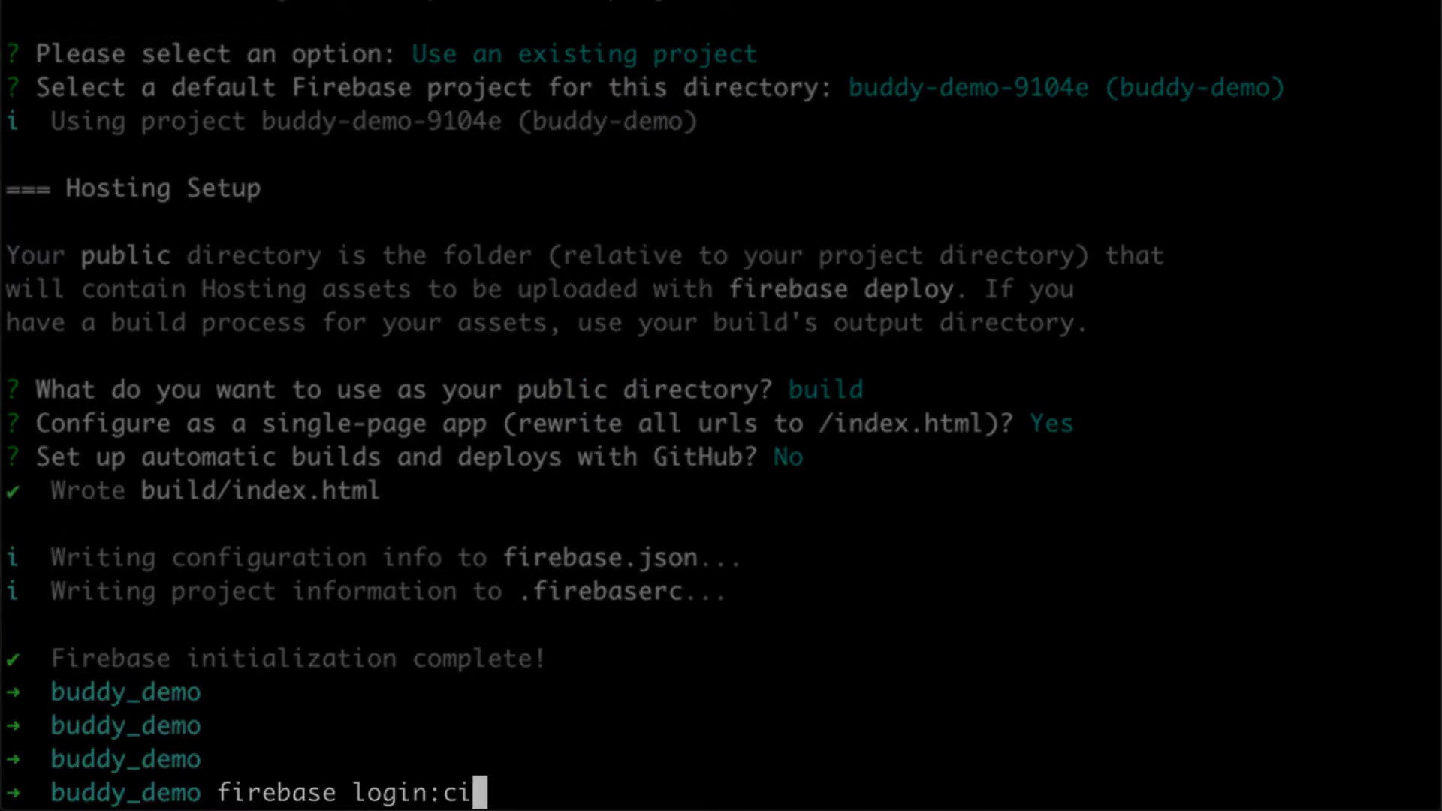
{"action": "key", "text": "Return"}
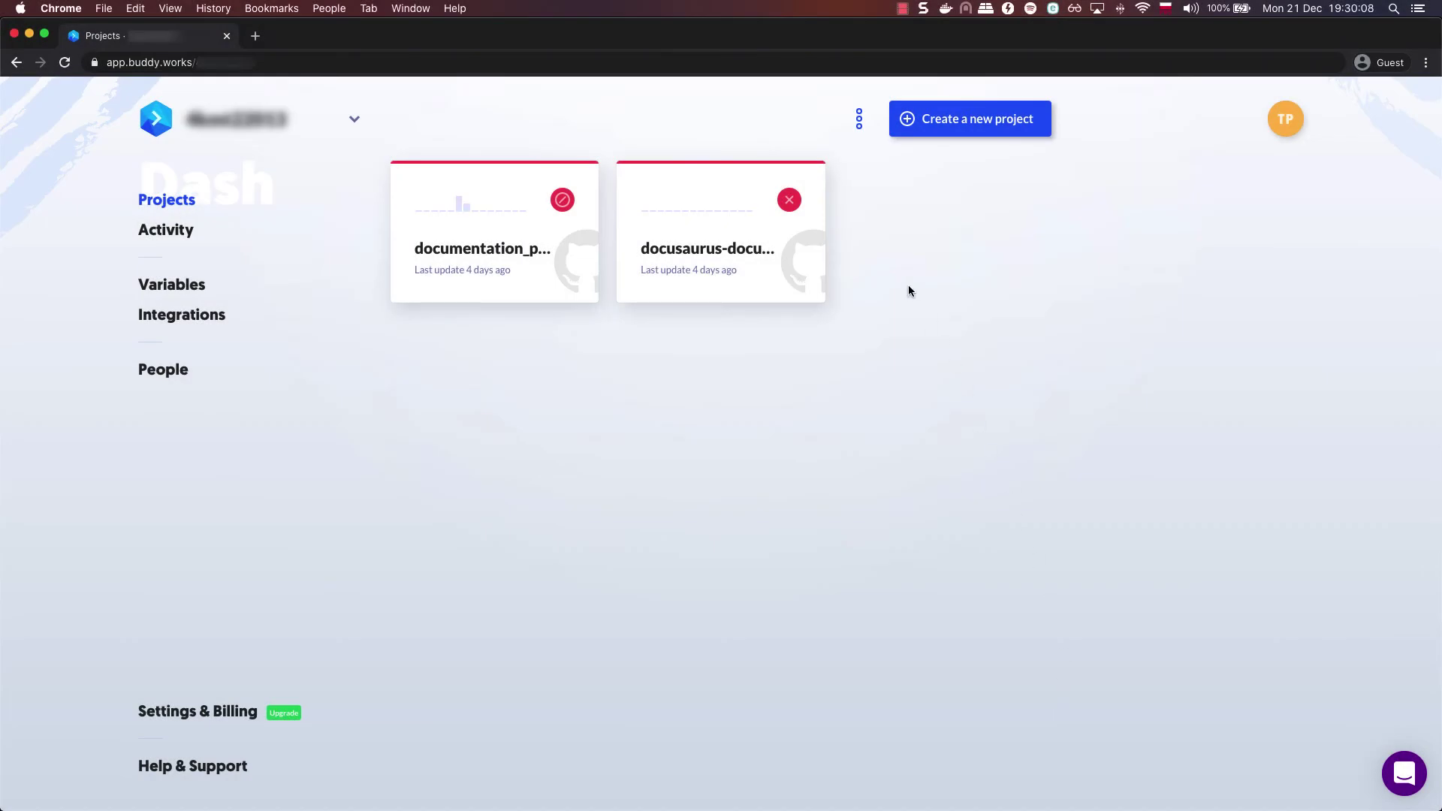
Switch to Buddy in the browser and create a new project from the buddy_demo GitHub repository.
{"action": "left_click", "coordinate": [972, 122]}
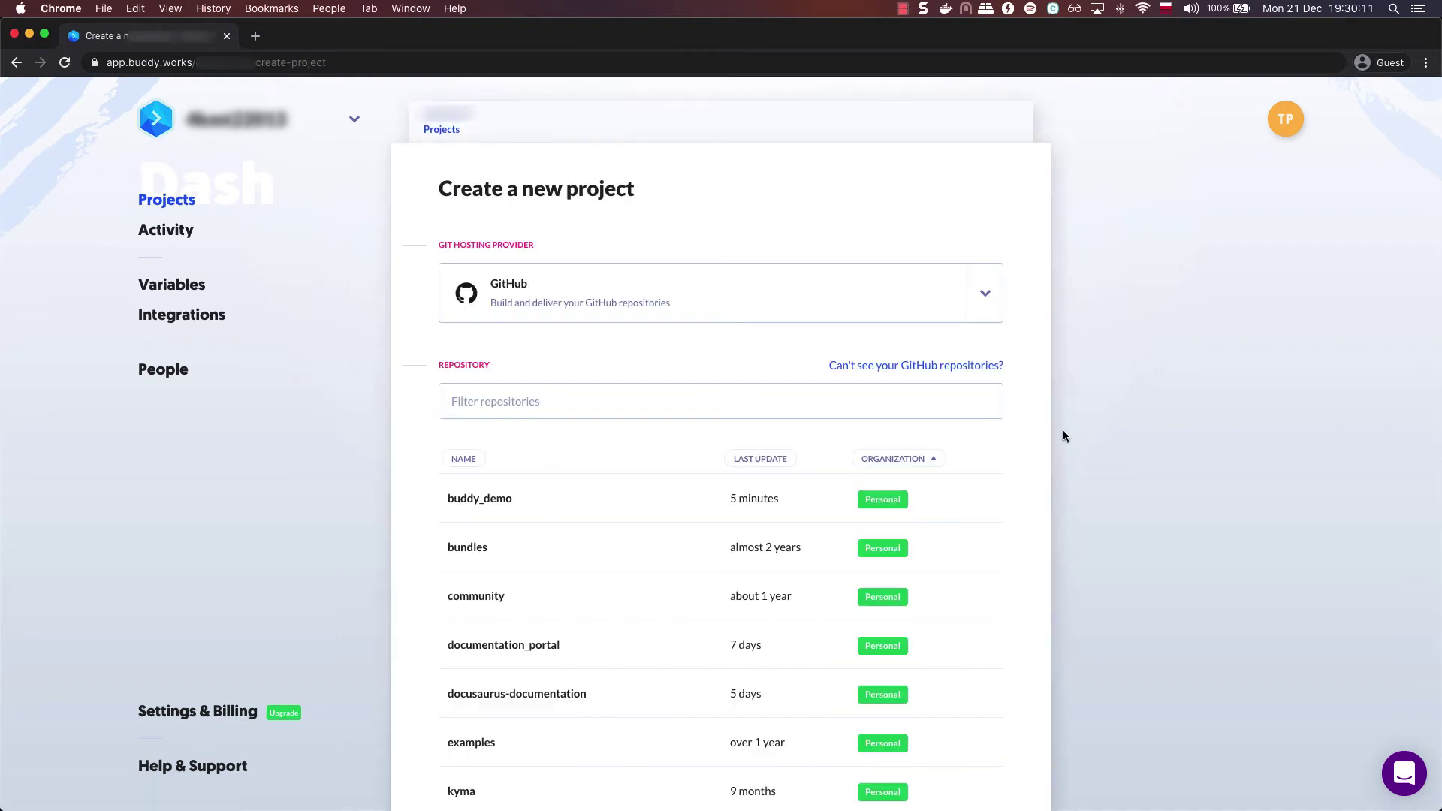
{"action": "left_click", "coordinate": [479, 499]}
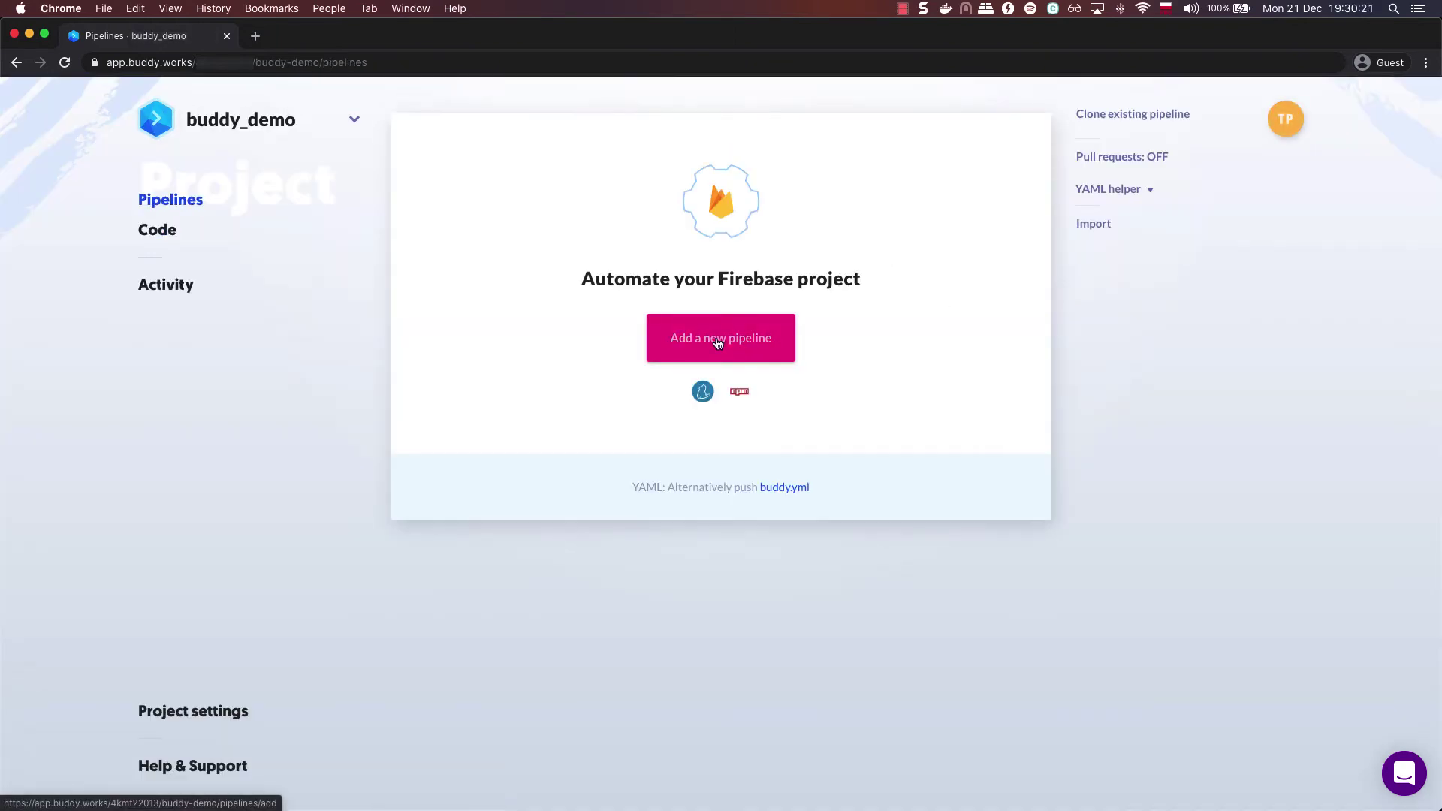
Add a pipeline named "React Continuous Delivery" that triggers on push to the main branch.
{"action": "left_click", "coordinate": [717, 343]}
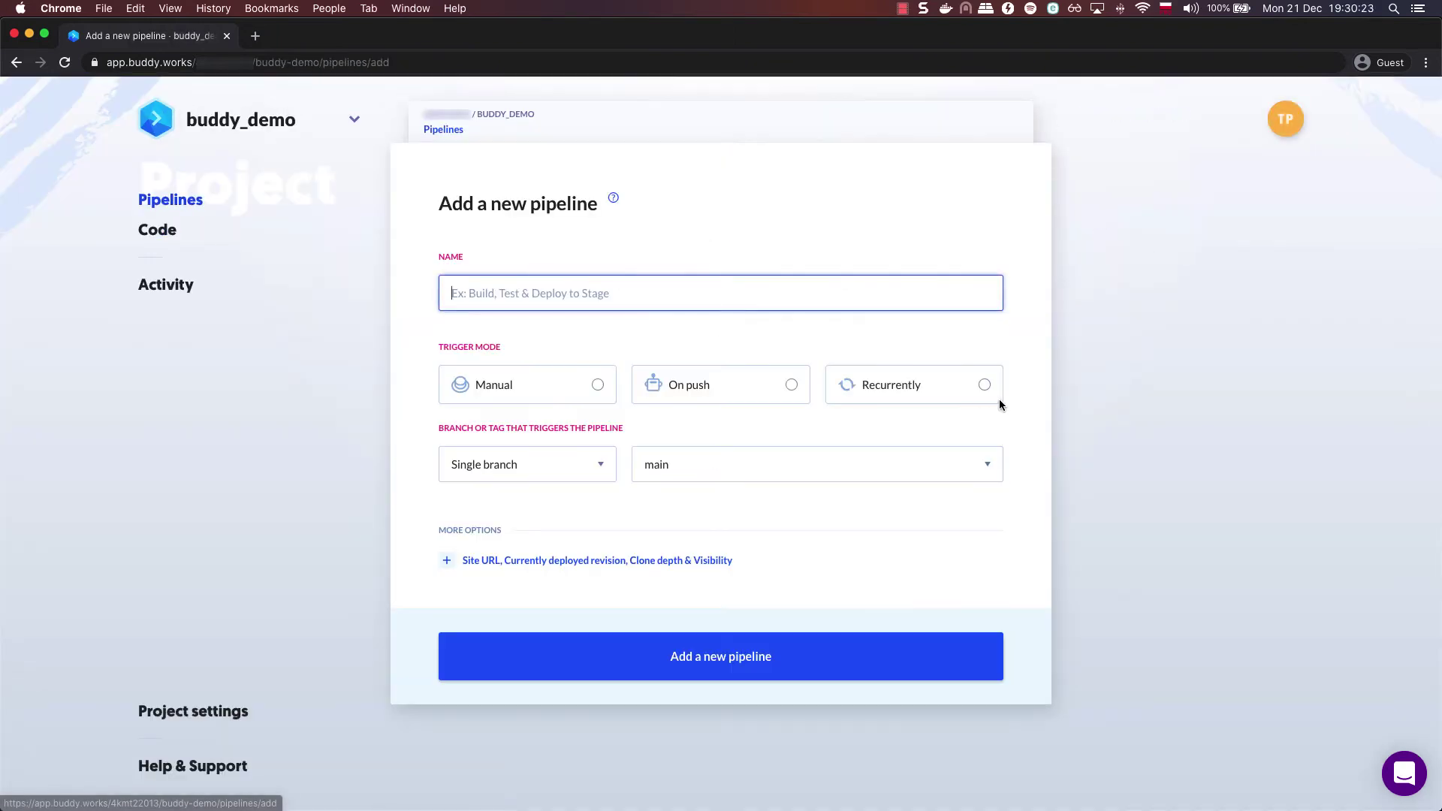
{"action": "left_click", "coordinate": [701, 397]}
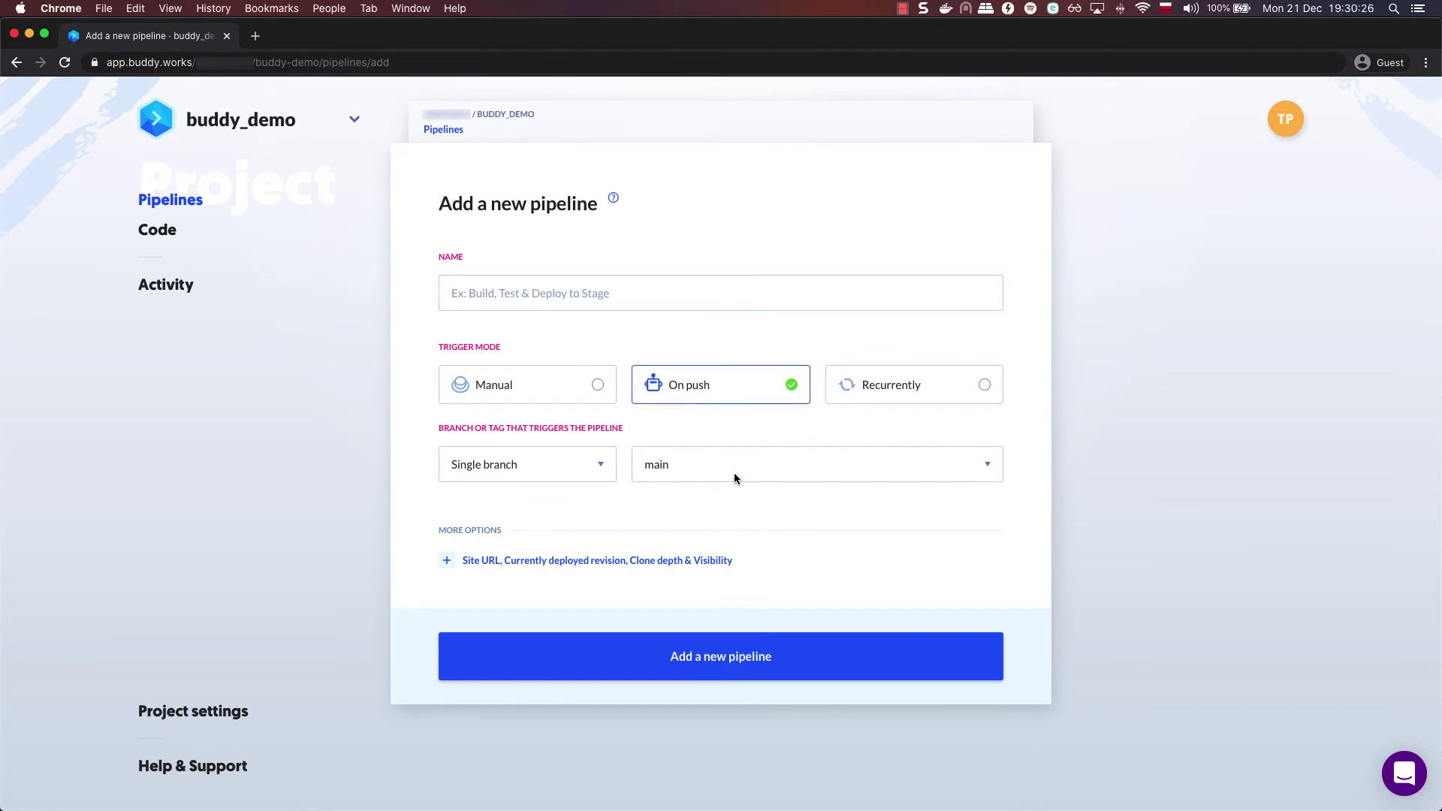
{"action": "left_click", "coordinate": [561, 302]}
{"action": "type", "text": "React Continuous Delivery"}
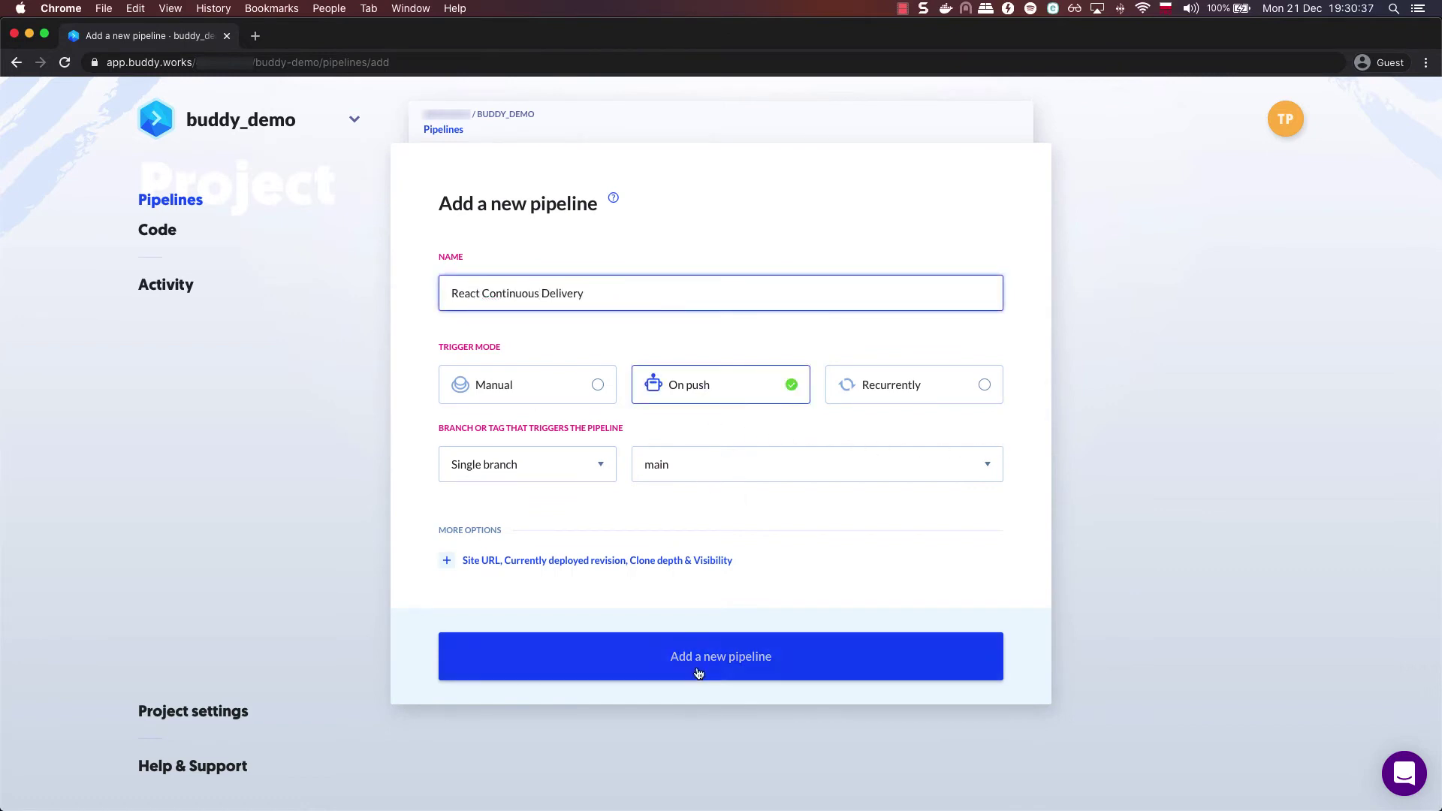
{"action": "left_click", "coordinate": [696, 676]}
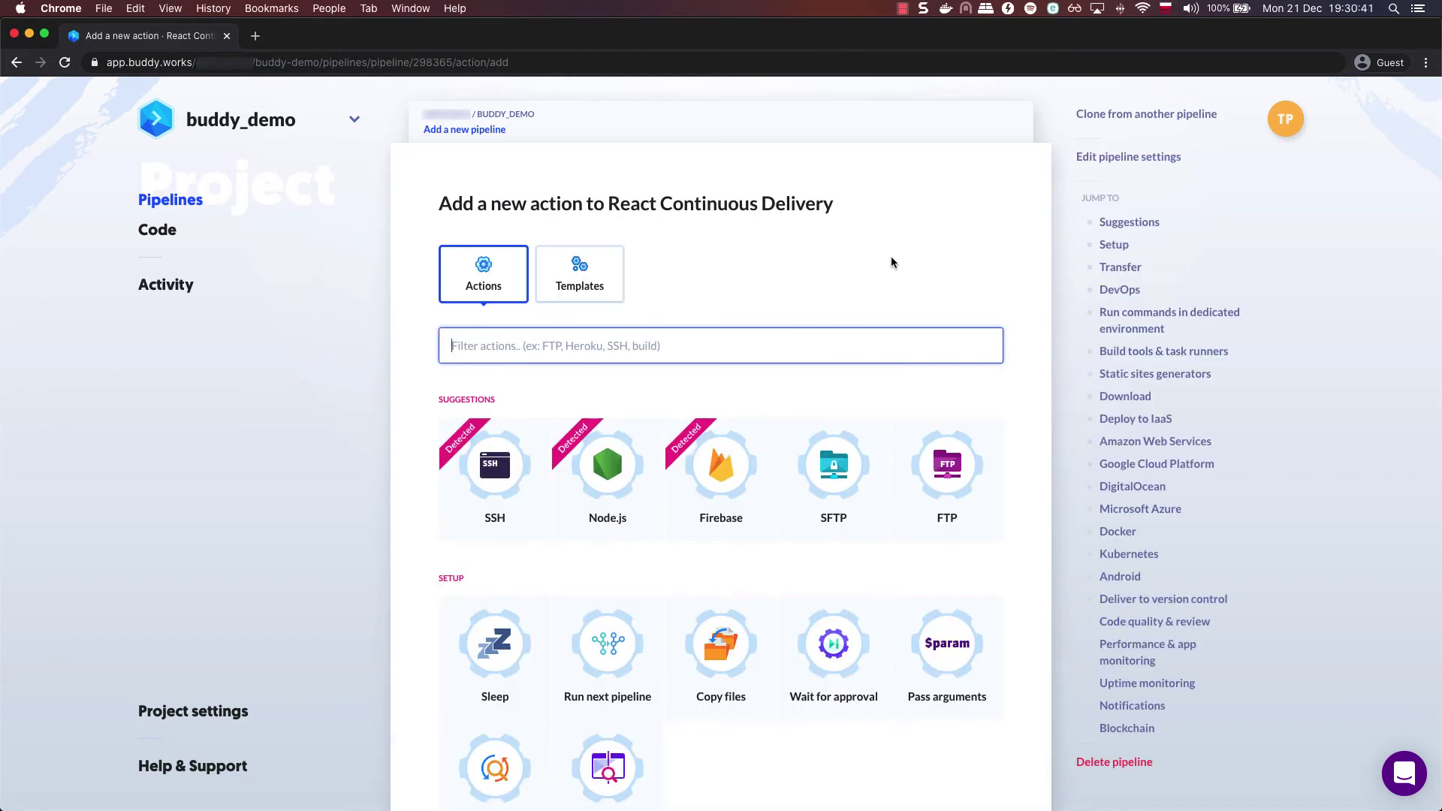
Add a Node.js action that runs npm i markdown-spellcheck -g, npm test, npm install and npm run build.
{"action": "left_click", "coordinate": [617, 445]}
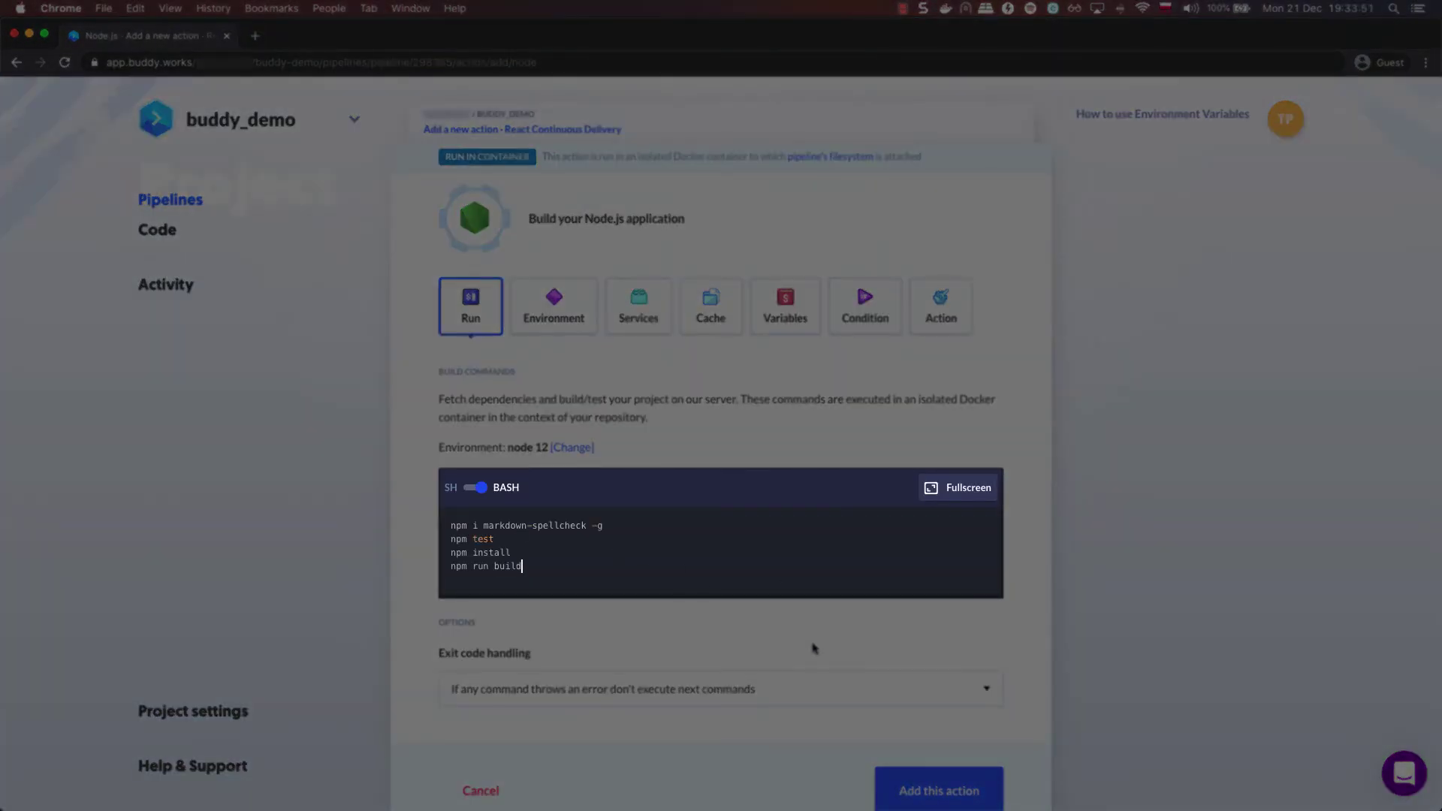
{"action": "scroll", "coordinate": [813, 643], "scroll_direction": "down", "scroll_amount": 1}
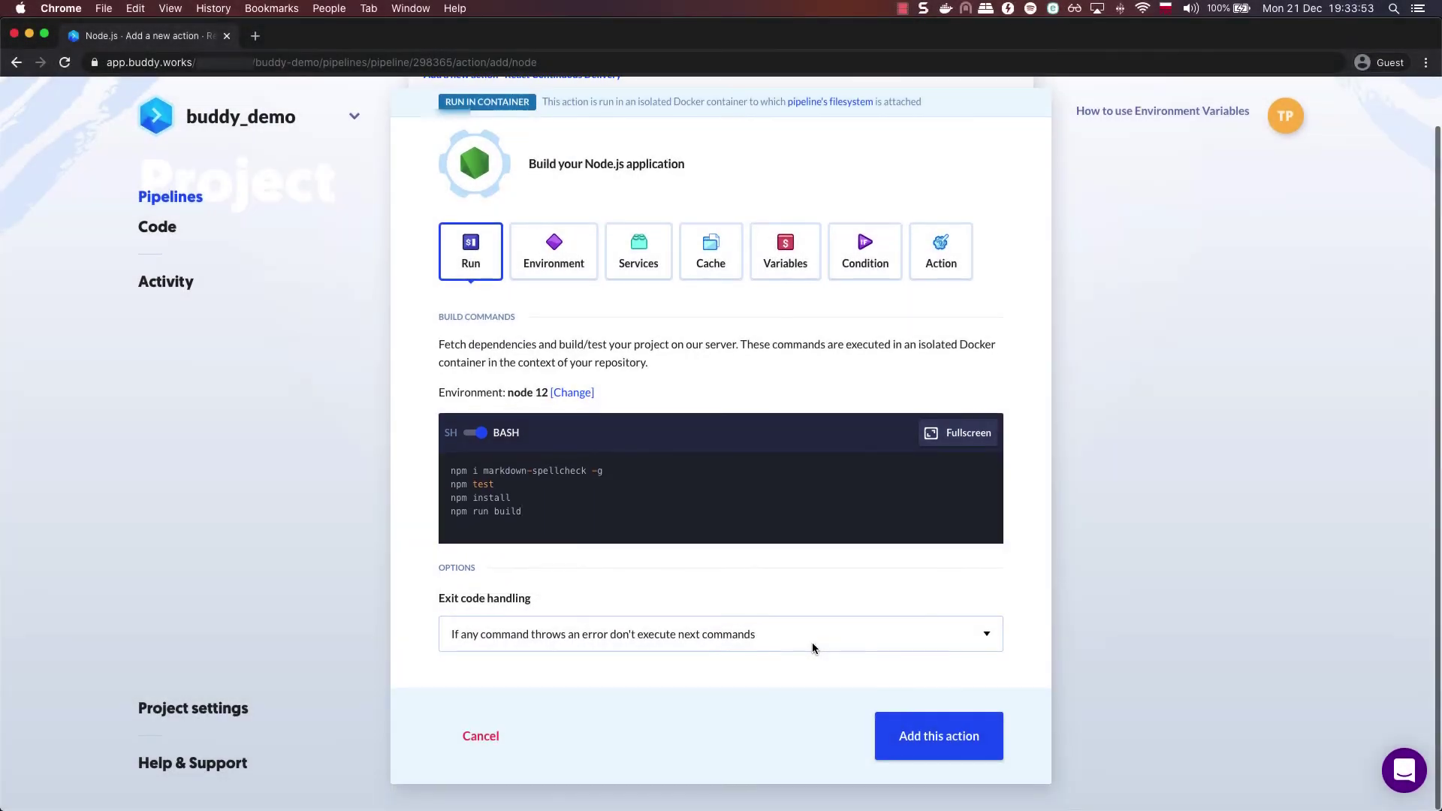
{"action": "left_click", "coordinate": [938, 740]}
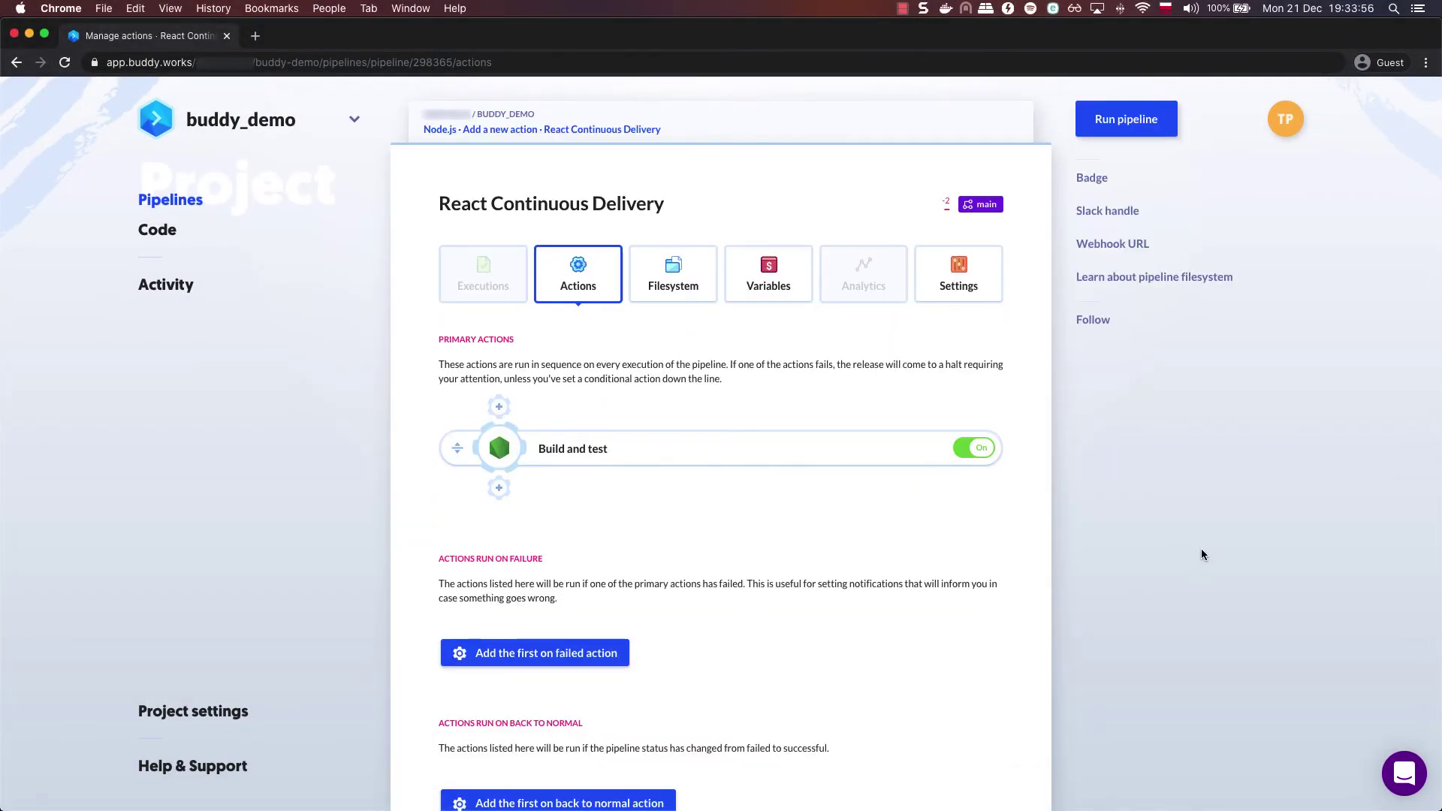
Set up an Email action after Build and test with body "Hey! Your portal has been built! Go over to your pipeline and approve the deployment.".
{"action": "left_click", "coordinate": [498, 489]}
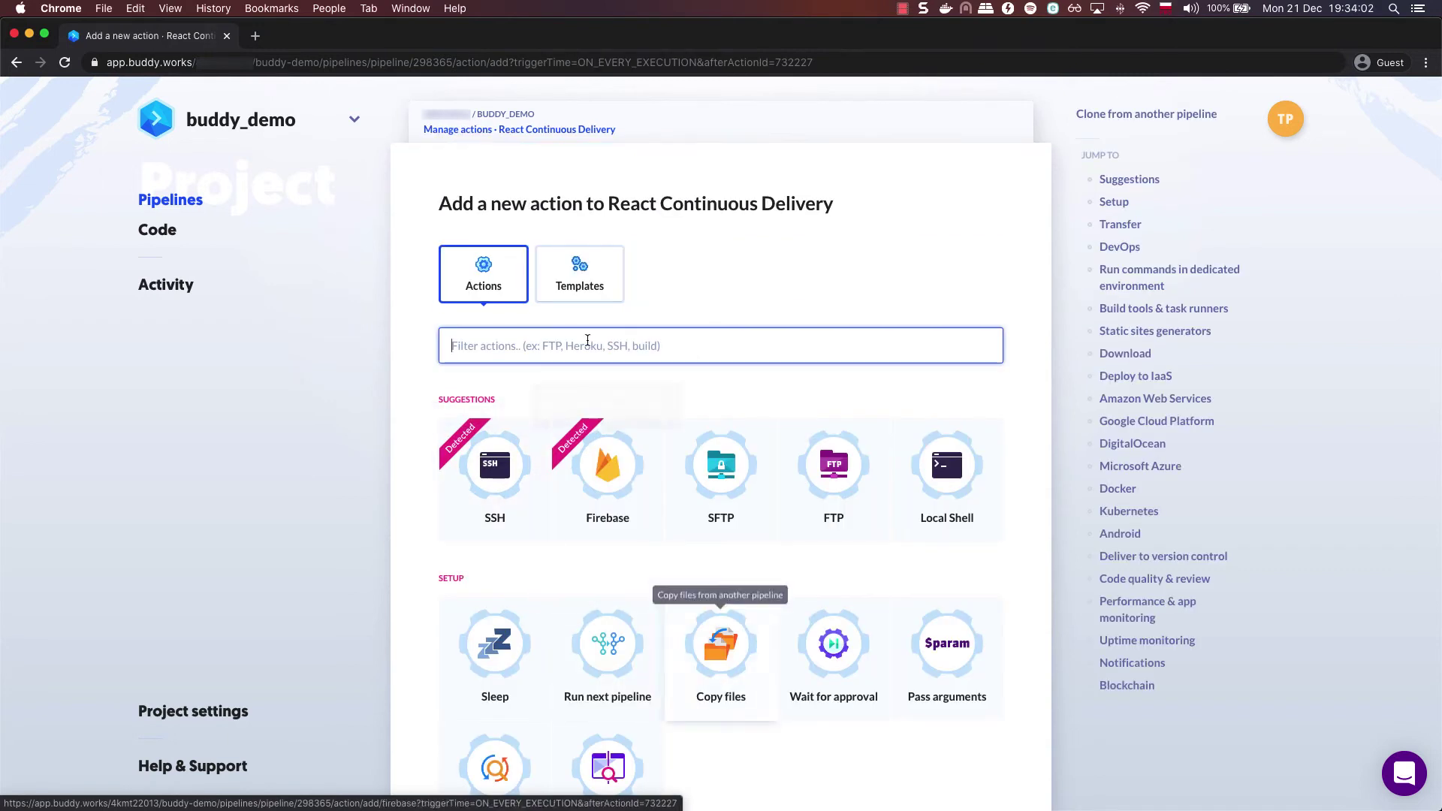
{"action": "type", "text": "send email"}
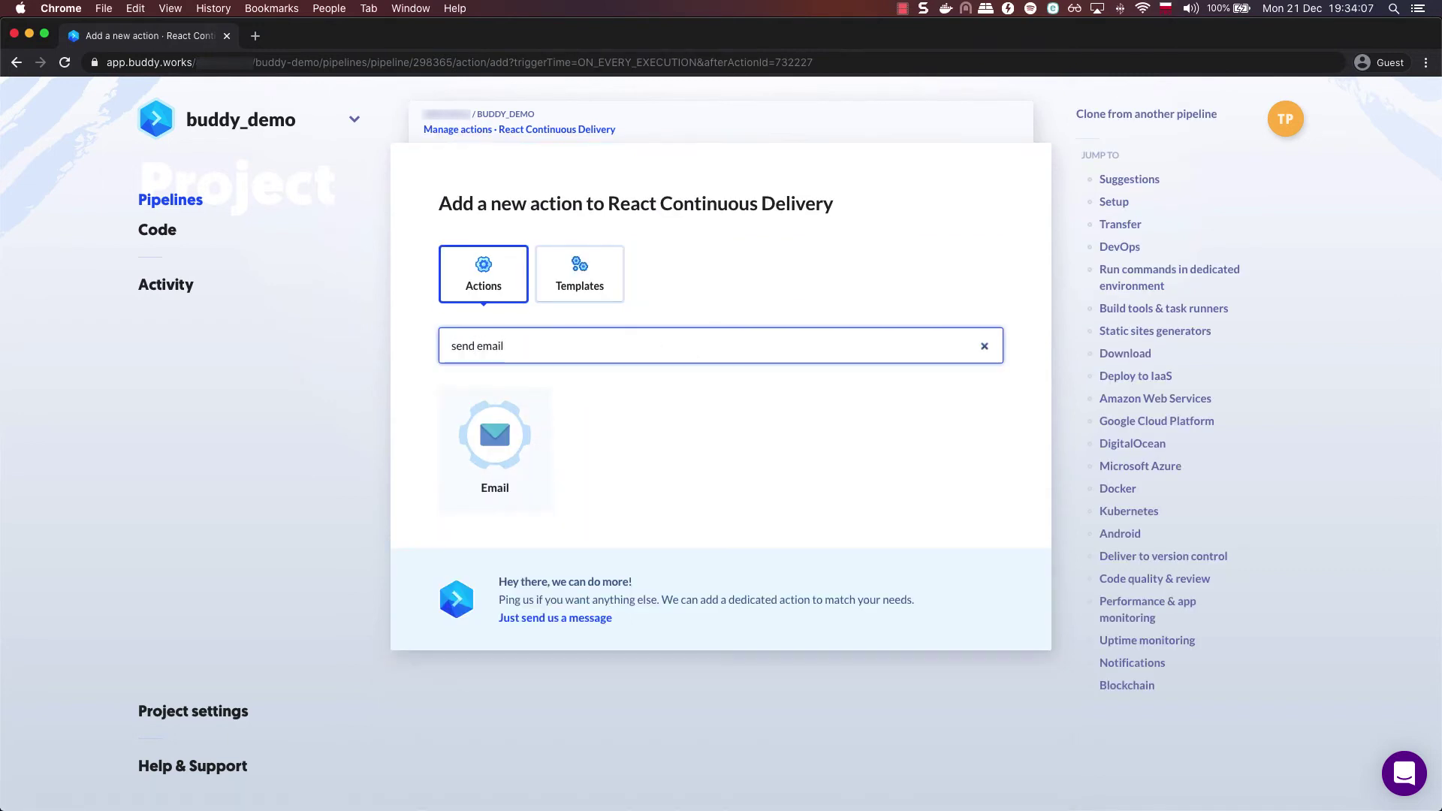
{"action": "key", "text": "Return"}
{"action": "left_click", "coordinate": [964, 538]}
{"action": "type", "text": "Hey! Your portal"}
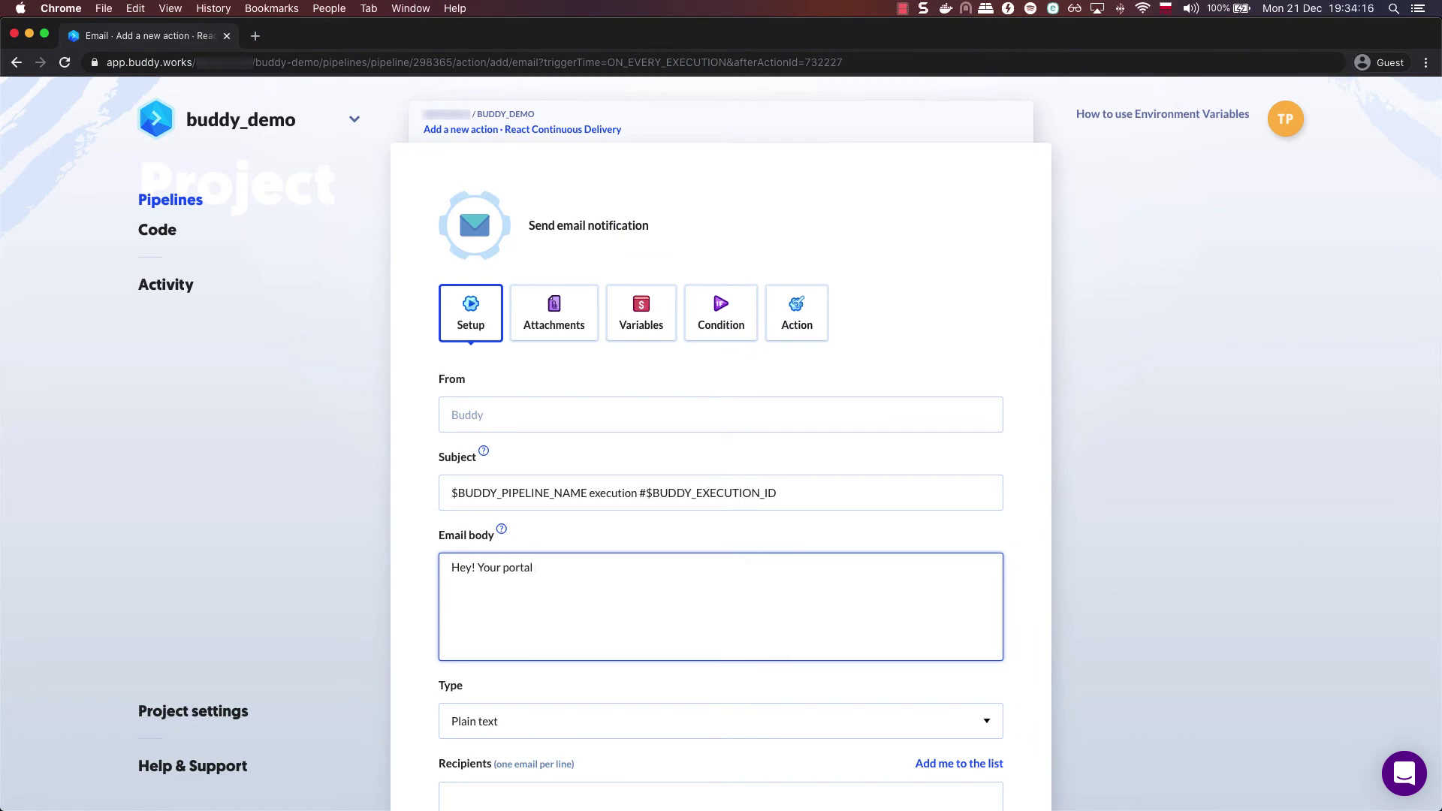
{"action": "type", "text": " has been built su"}
{"action": "type", "text": "and approve the deployment."}
{"action": "scroll", "coordinate": [782, 579], "scroll_direction": "down", "scroll_amount": 5}
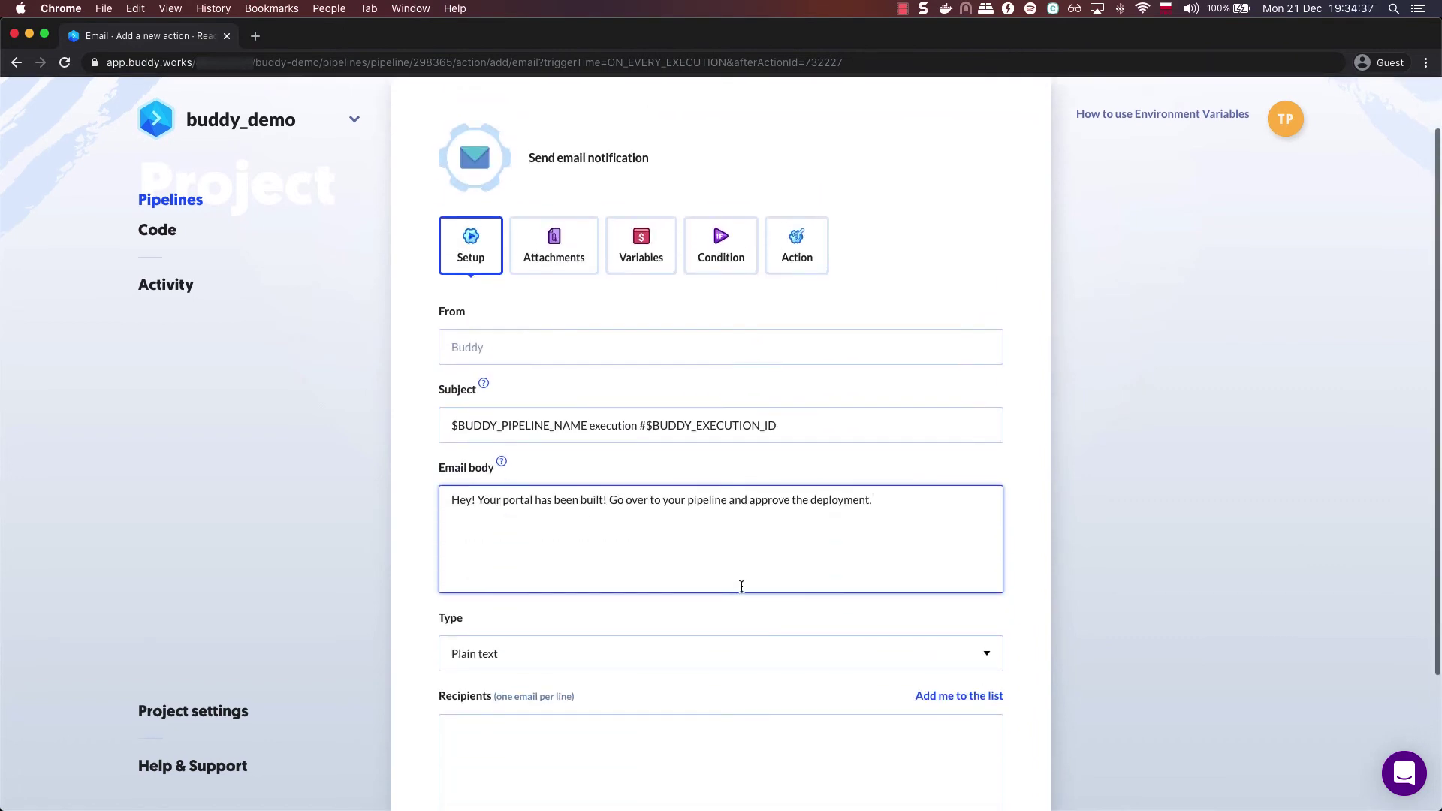
Enter the recipient's email address and add the email notification action to the pipeline.
{"action": "left_click", "coordinate": [834, 603]}
{"action": "type", "text": "mail.com"}
{"action": "key", "text": "super+Return"}
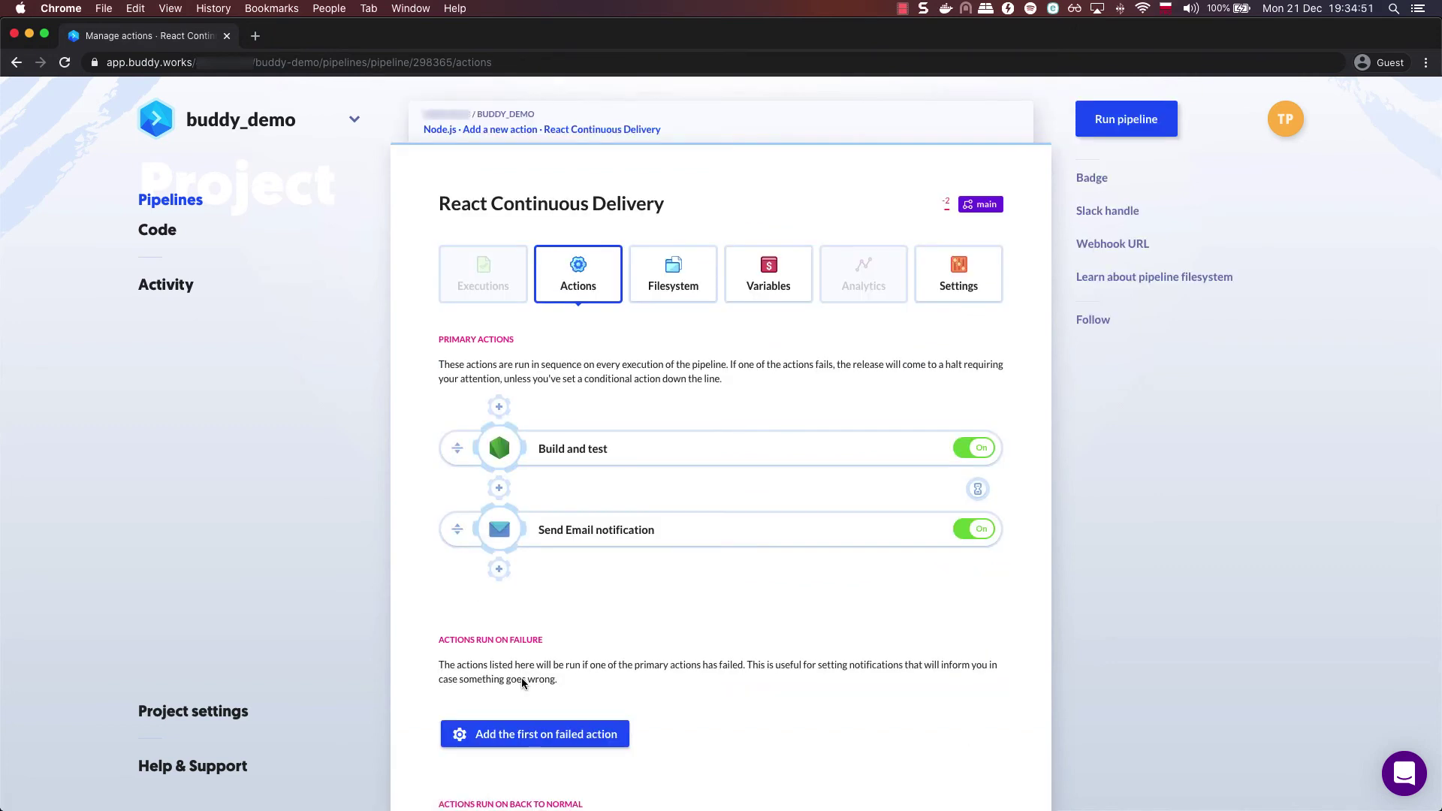
Add a Wait for approval action after the email notification, allowing only Administrators to proceed with the pipeline.
{"action": "type", "text": "wait for"}
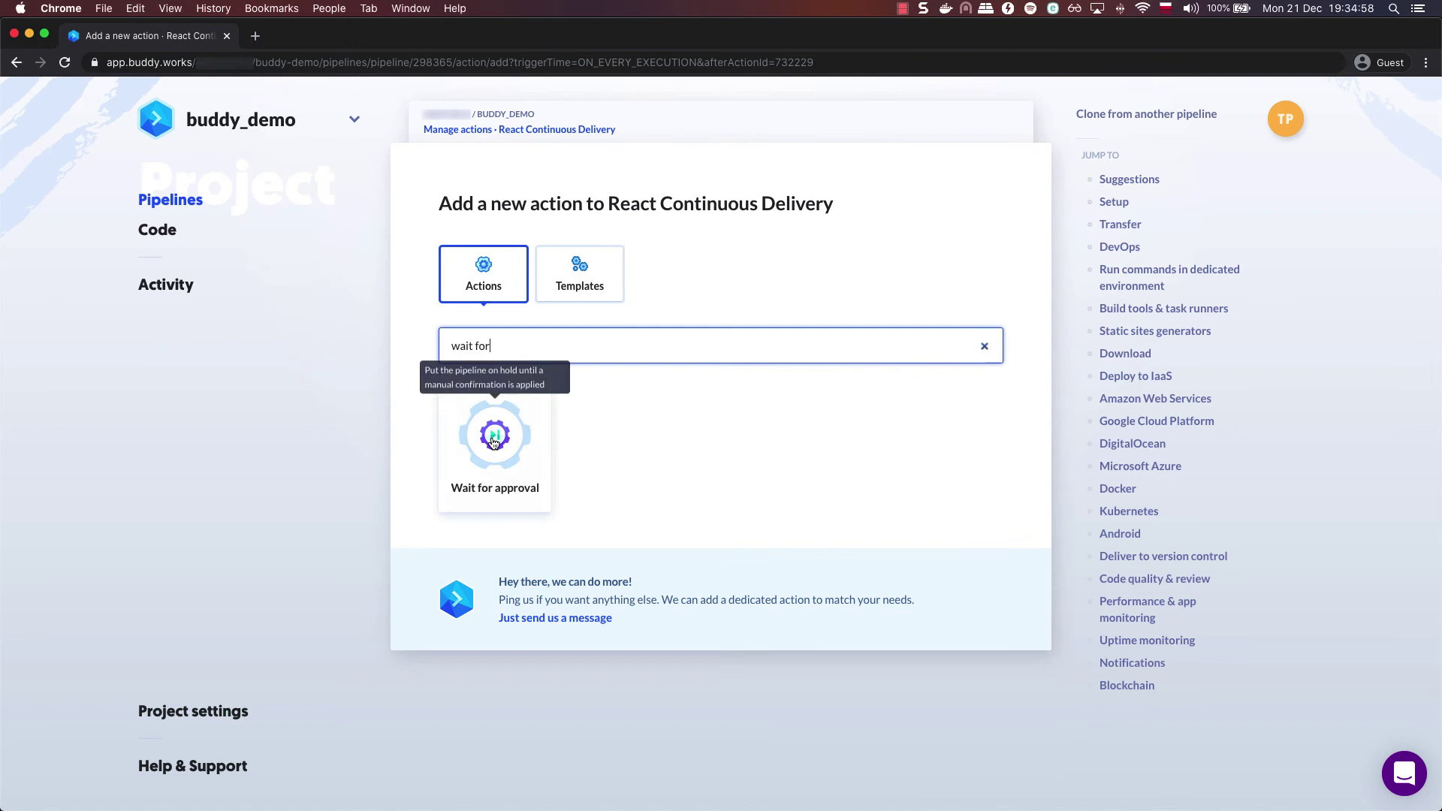
{"action": "left_click", "coordinate": [490, 443]}
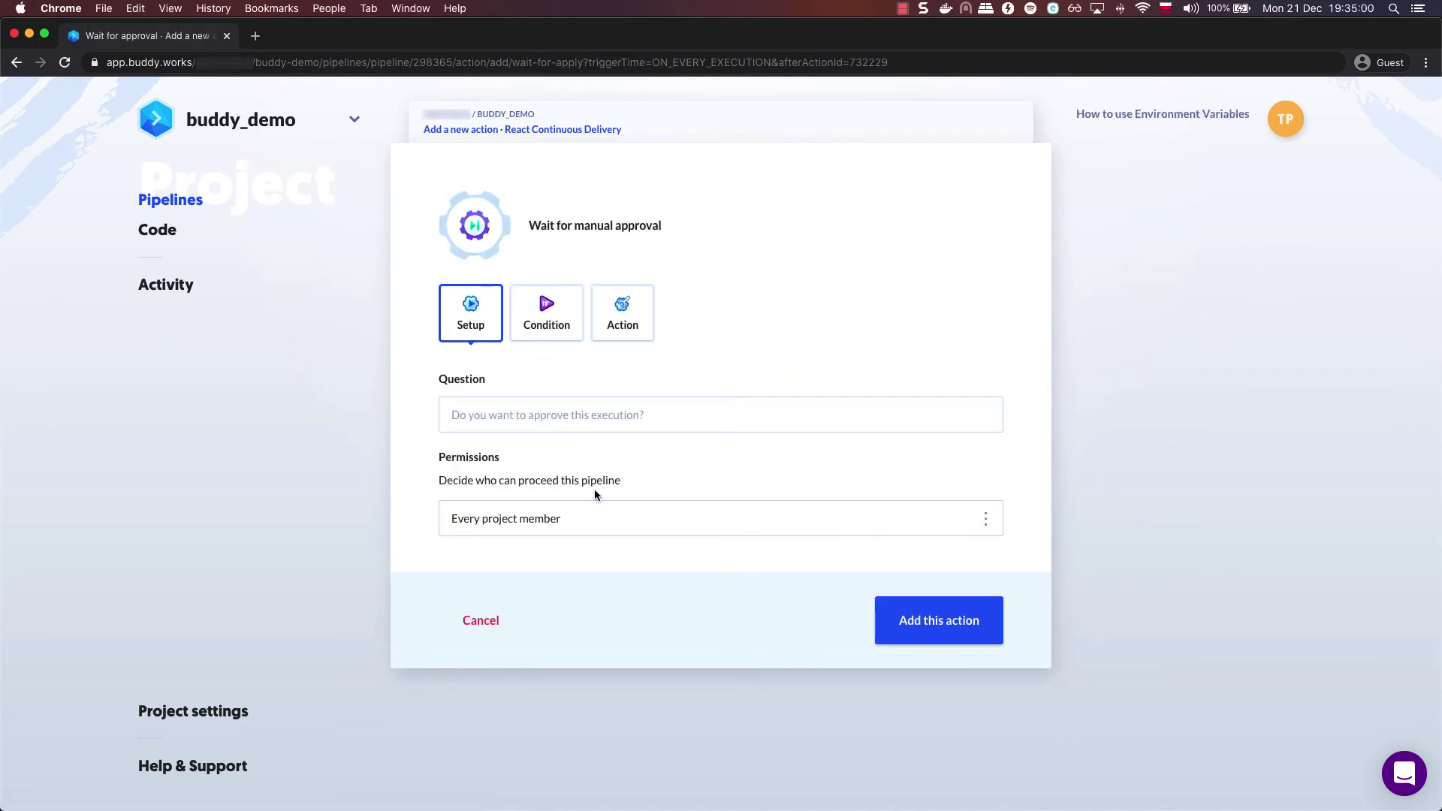
{"action": "left_click", "coordinate": [938, 635]}
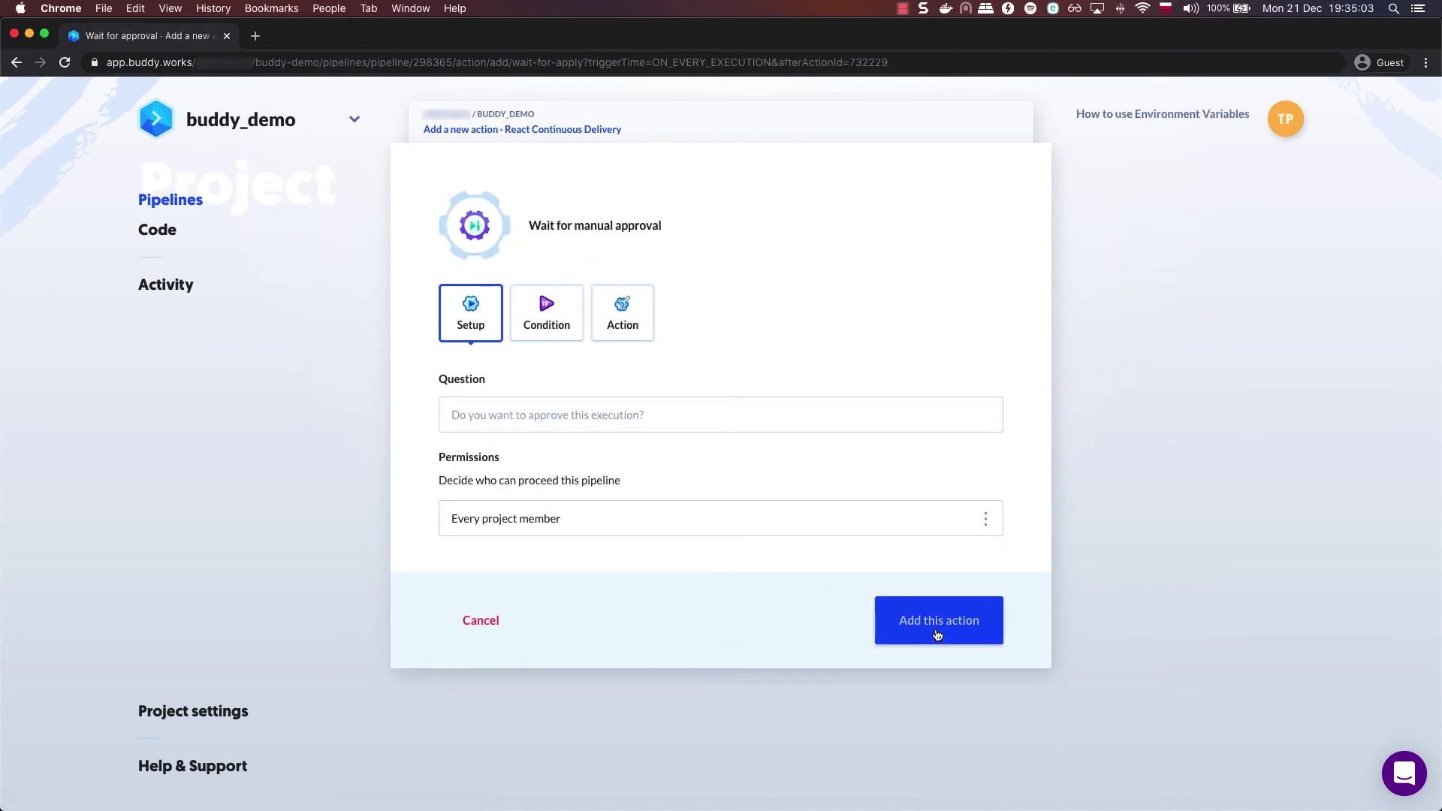
{"action": "left_click", "coordinate": [771, 517]}
{"action": "left_click", "coordinate": [505, 592]}
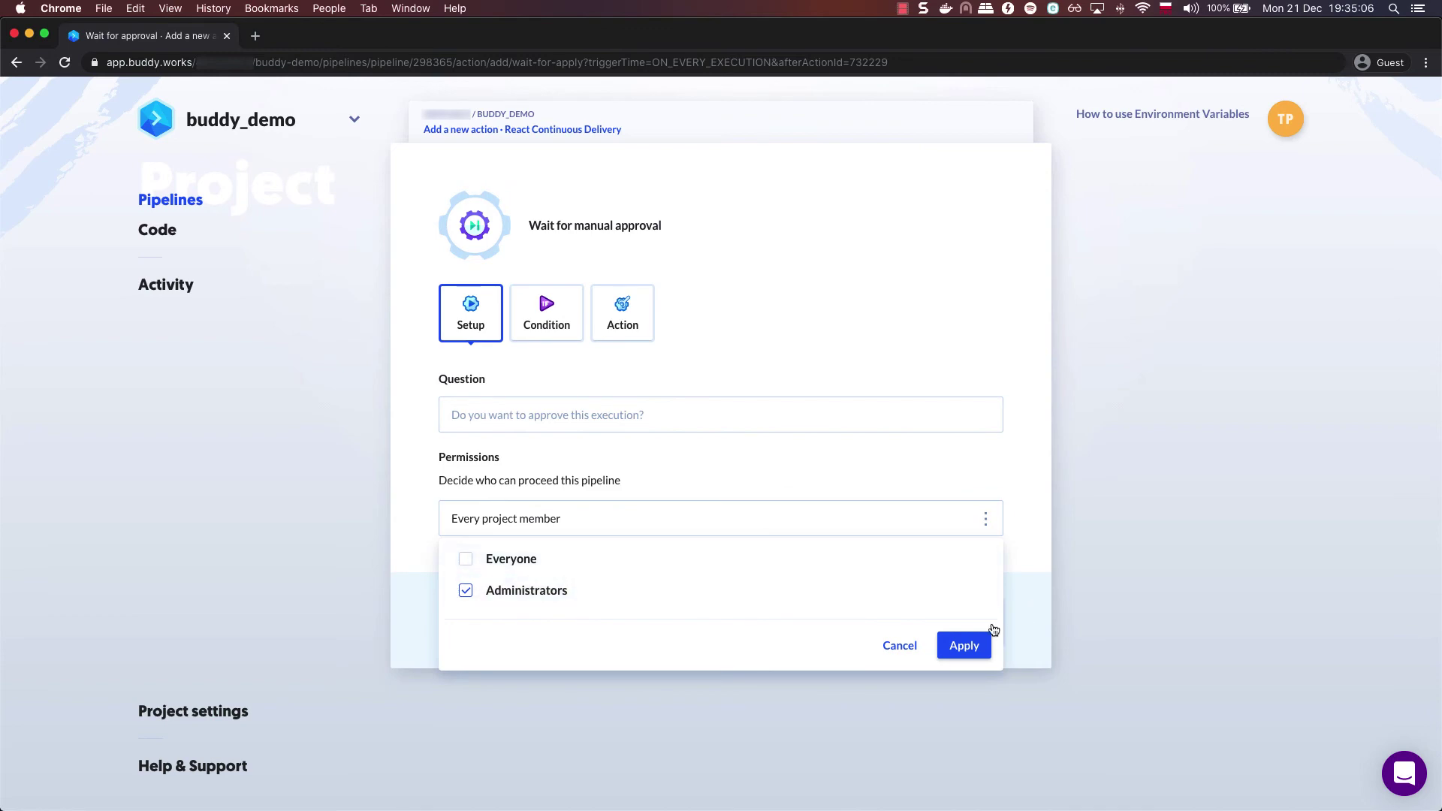
{"action": "left_click", "coordinate": [976, 643]}
{"action": "left_click", "coordinate": [976, 622]}
Add a Firebase action after the approval that runs firebase deploy --token with the Firebase token, using the demo account.
{"action": "scroll", "coordinate": [942, 699], "scroll_direction": "down", "scroll_amount": 3}
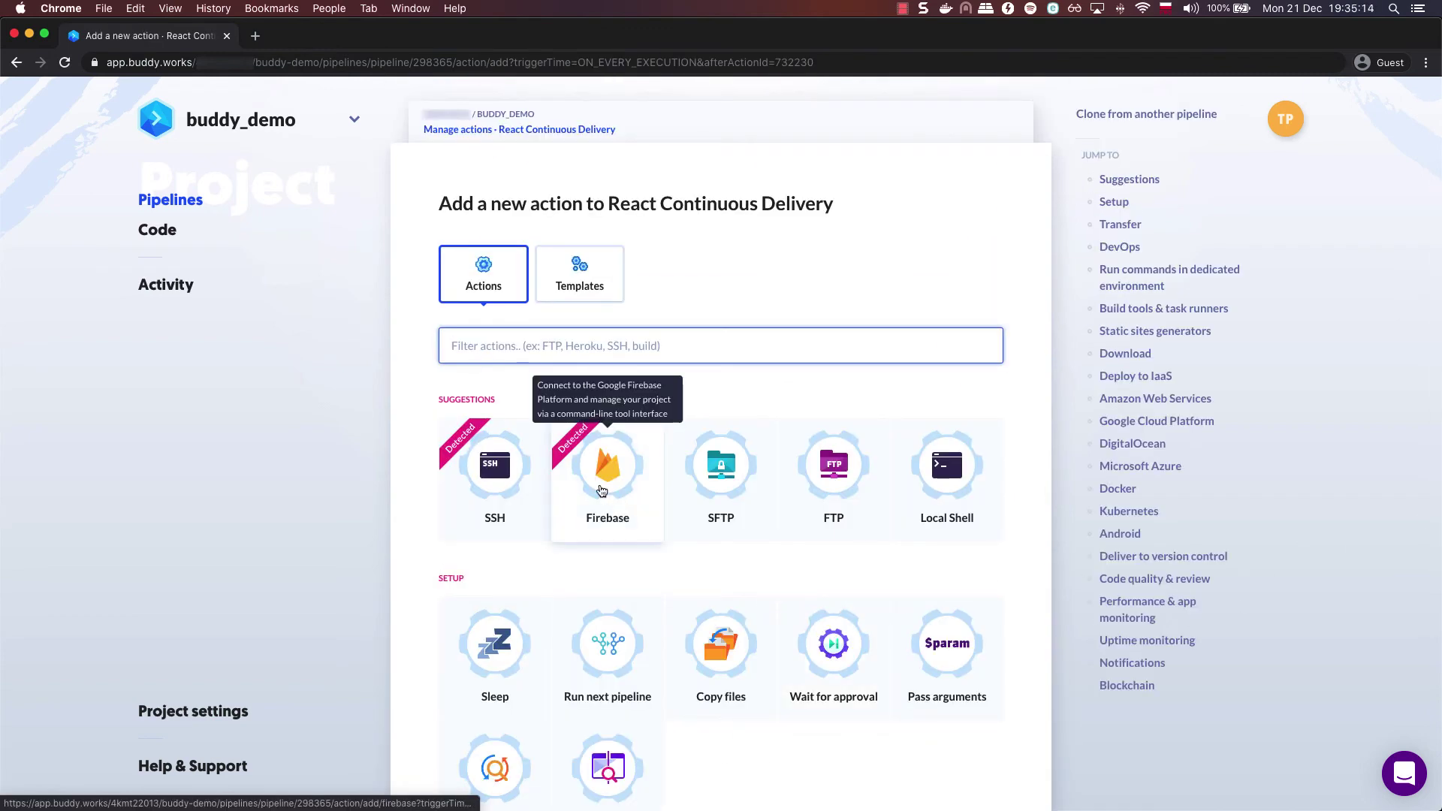
{"action": "left_click", "coordinate": [602, 490]}
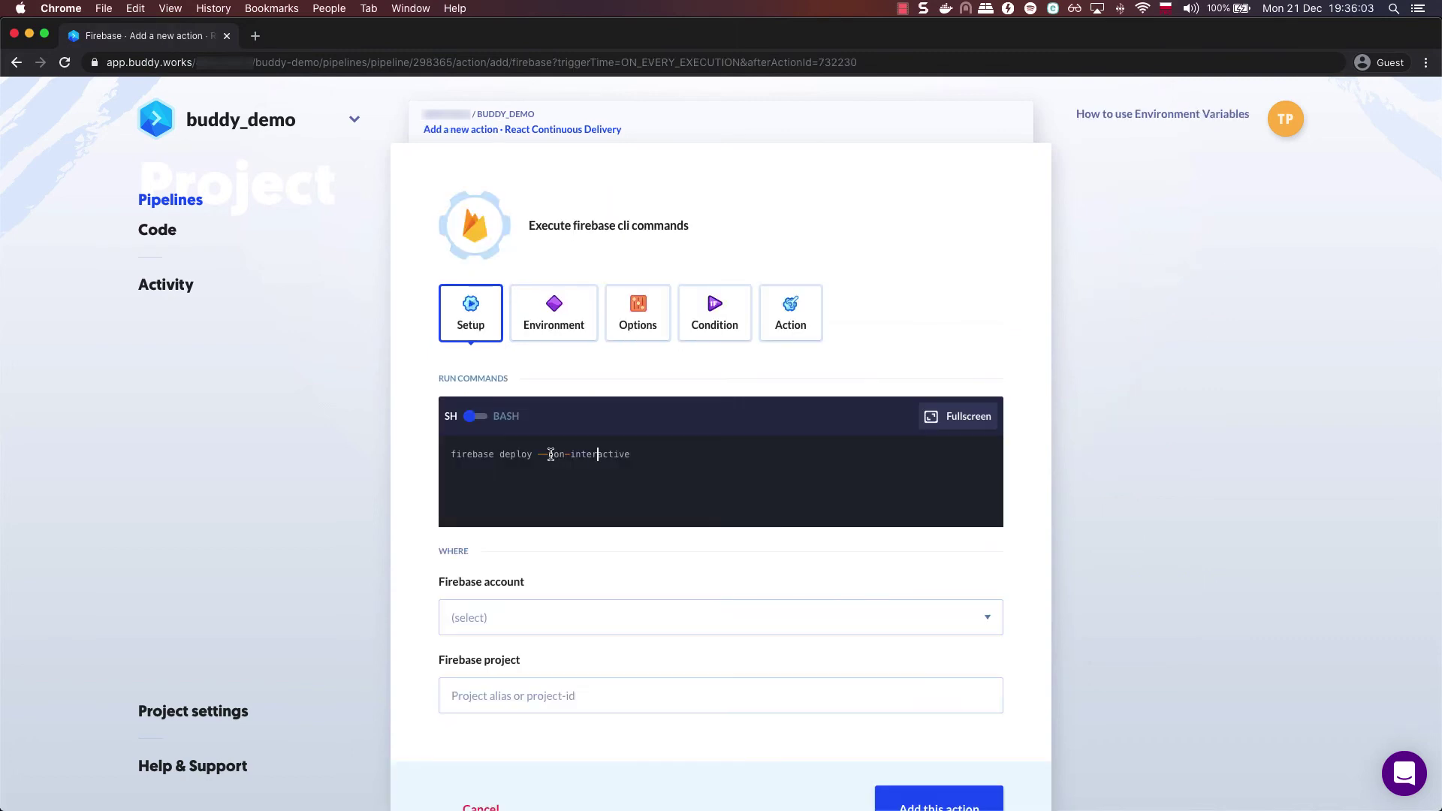
{"action": "left_click_drag", "start_coordinate": [551, 454], "coordinate": [667, 451]}
{"action": "type", "text": "toke"}
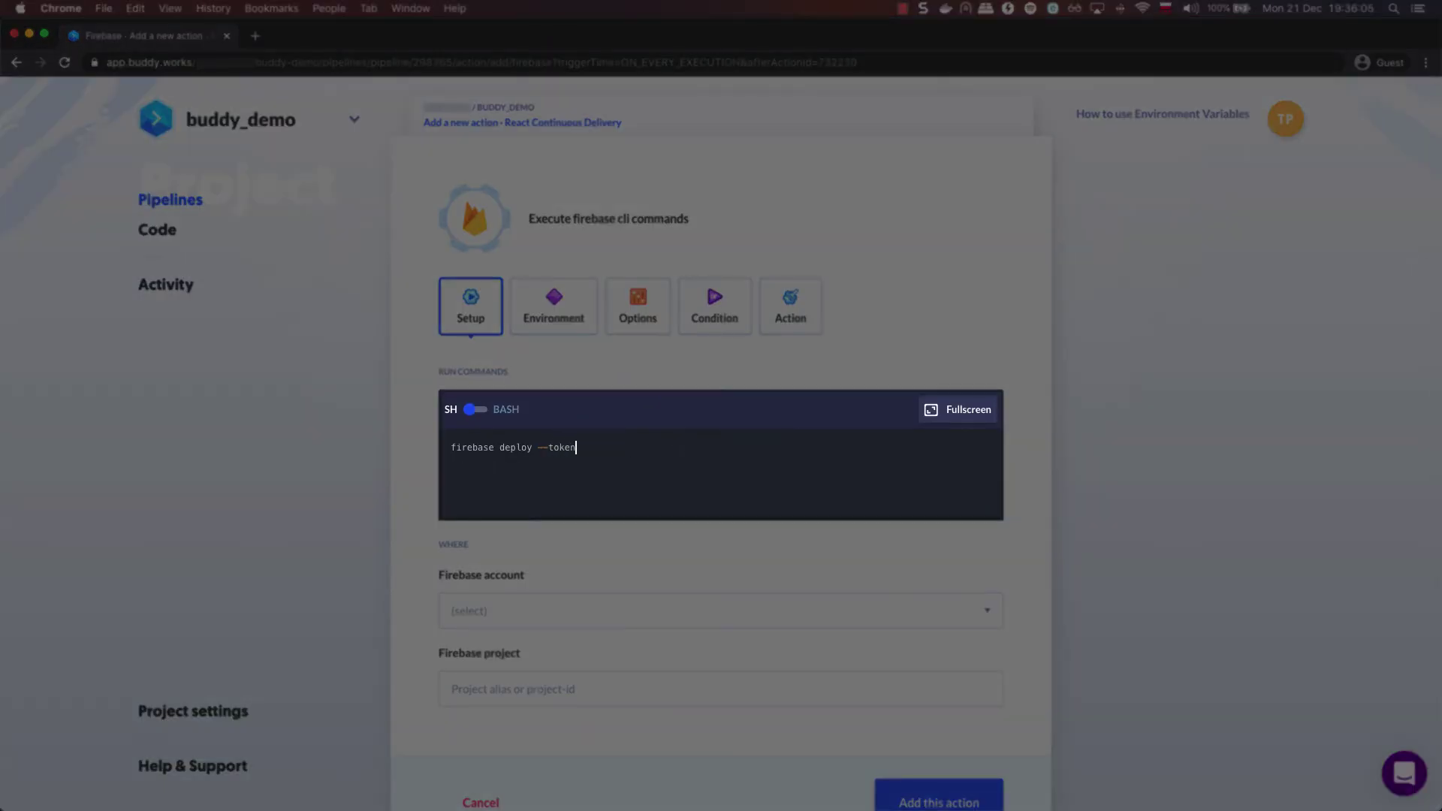
{"action": "key", "text": "super+v"}
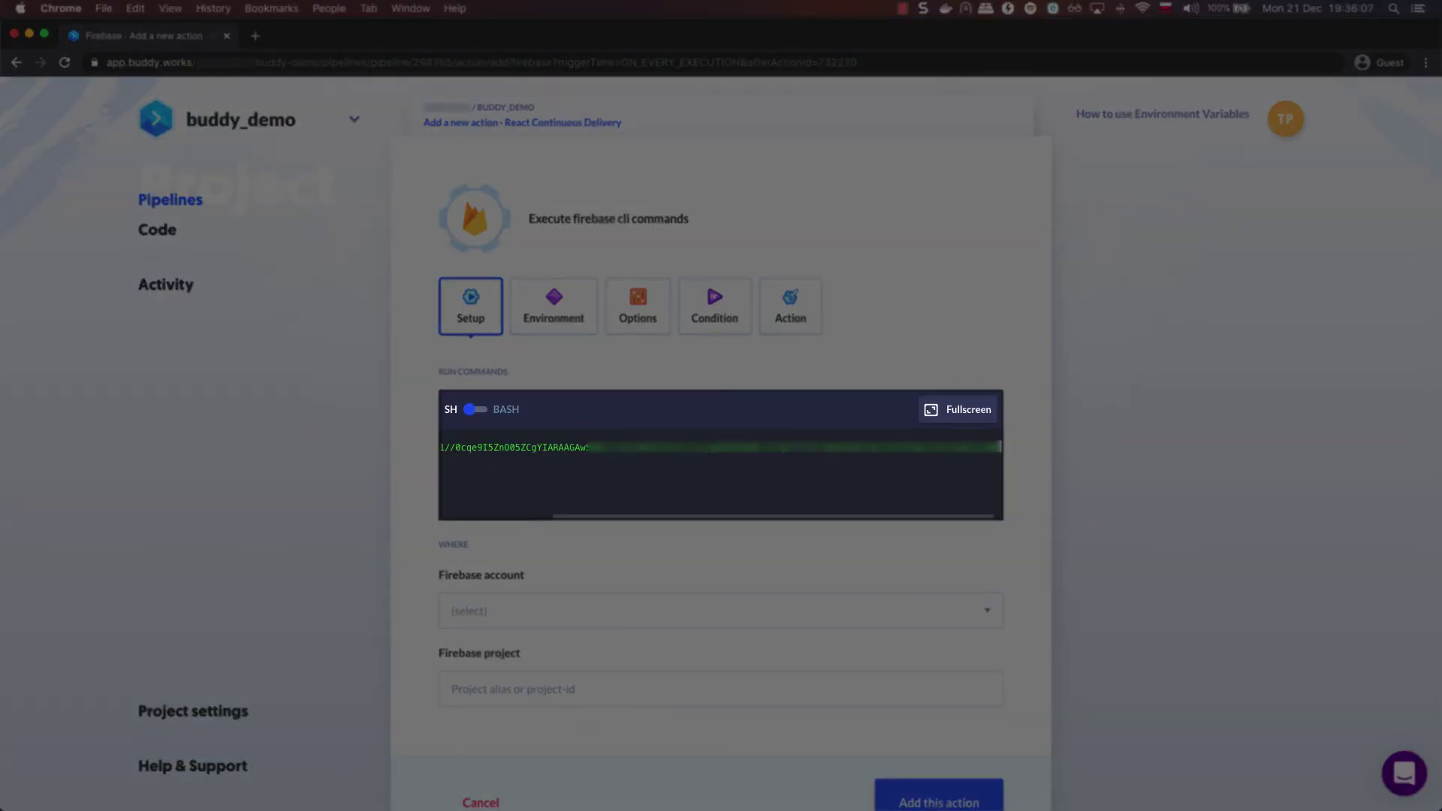
{"action": "scroll", "coordinate": [657, 473], "scroll_direction": "left", "scroll_amount": 10}
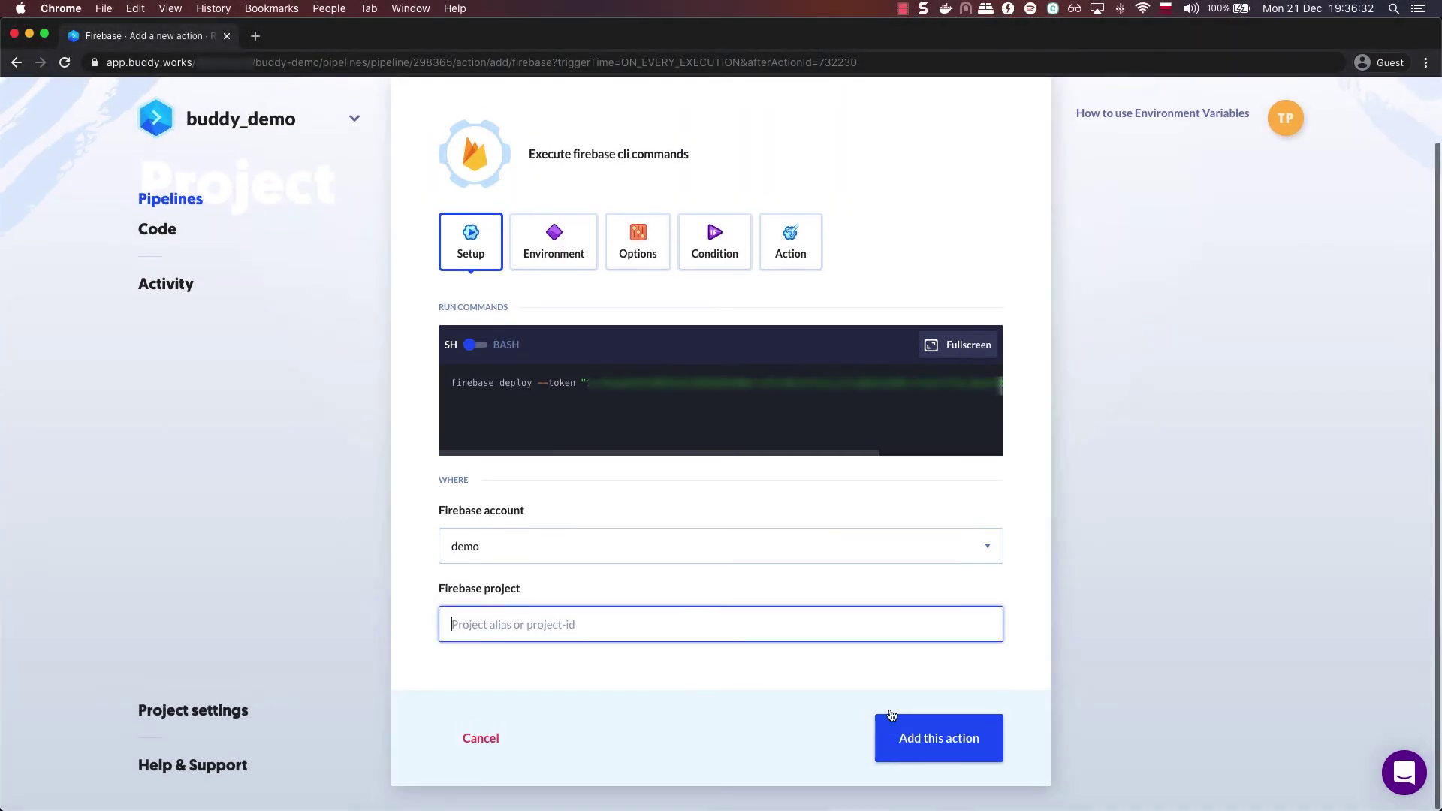
{"action": "left_click", "coordinate": [894, 725]}
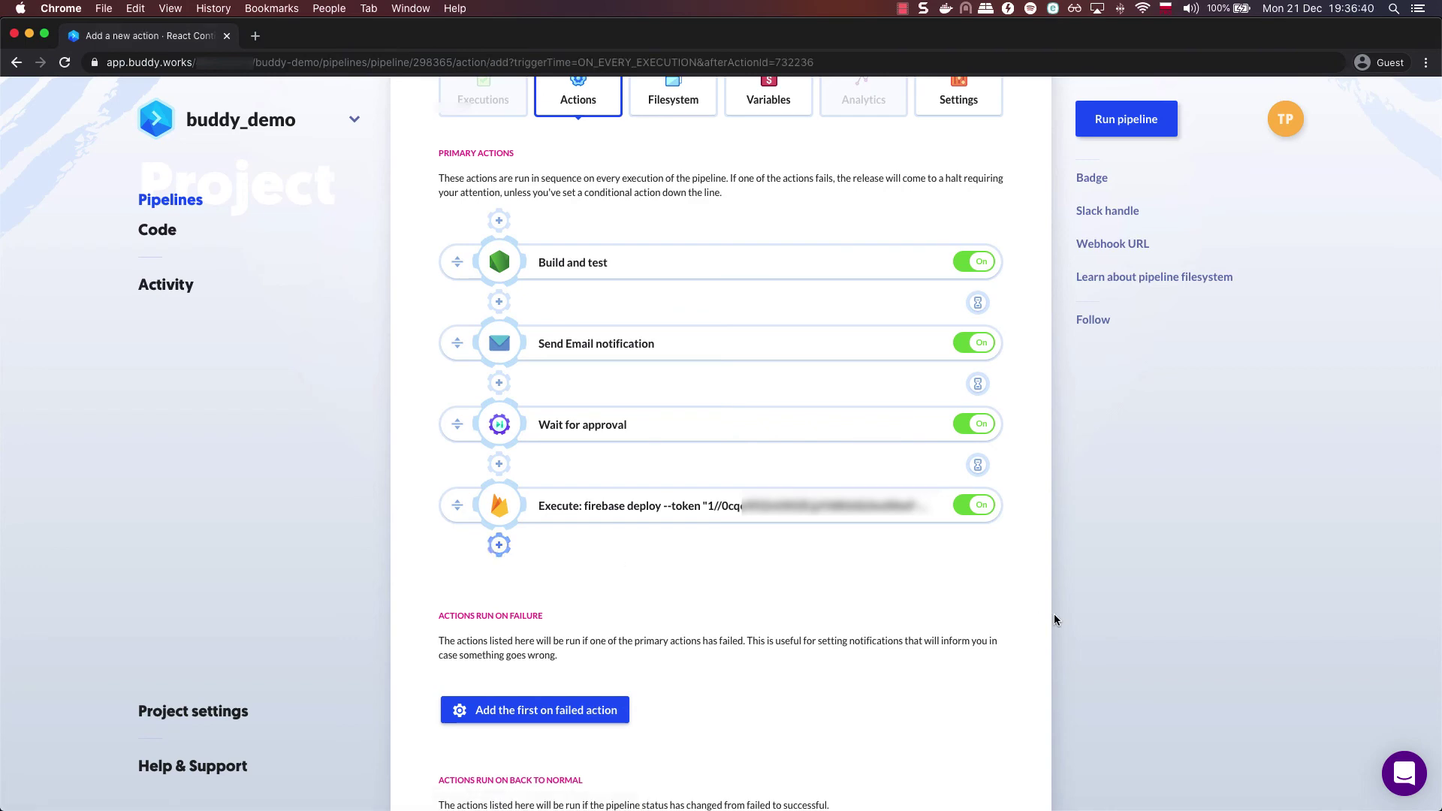
{"action": "left_click", "coordinate": [499, 545]}
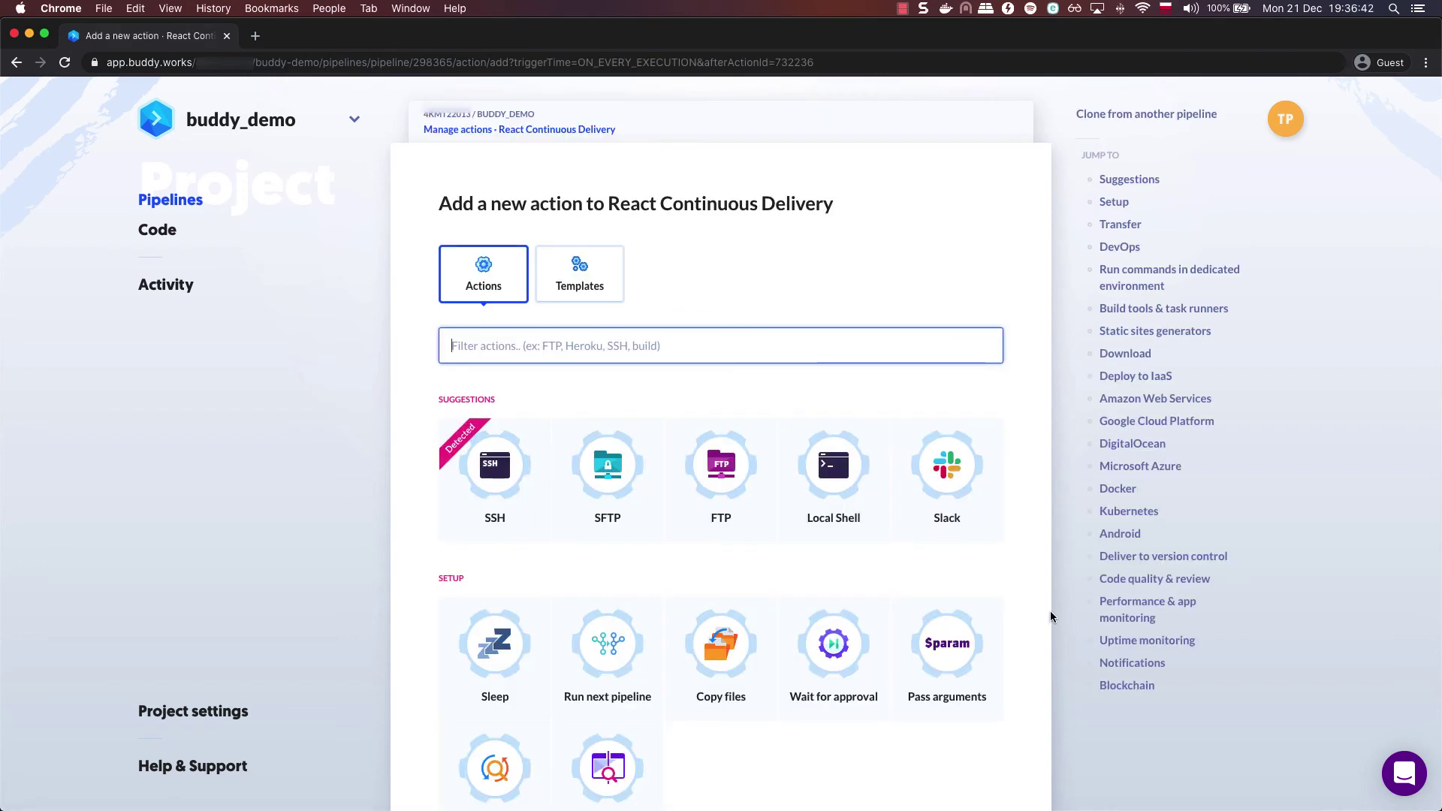
{"action": "type", "text": "email"}
{"action": "left_click", "coordinate": [490, 473]}
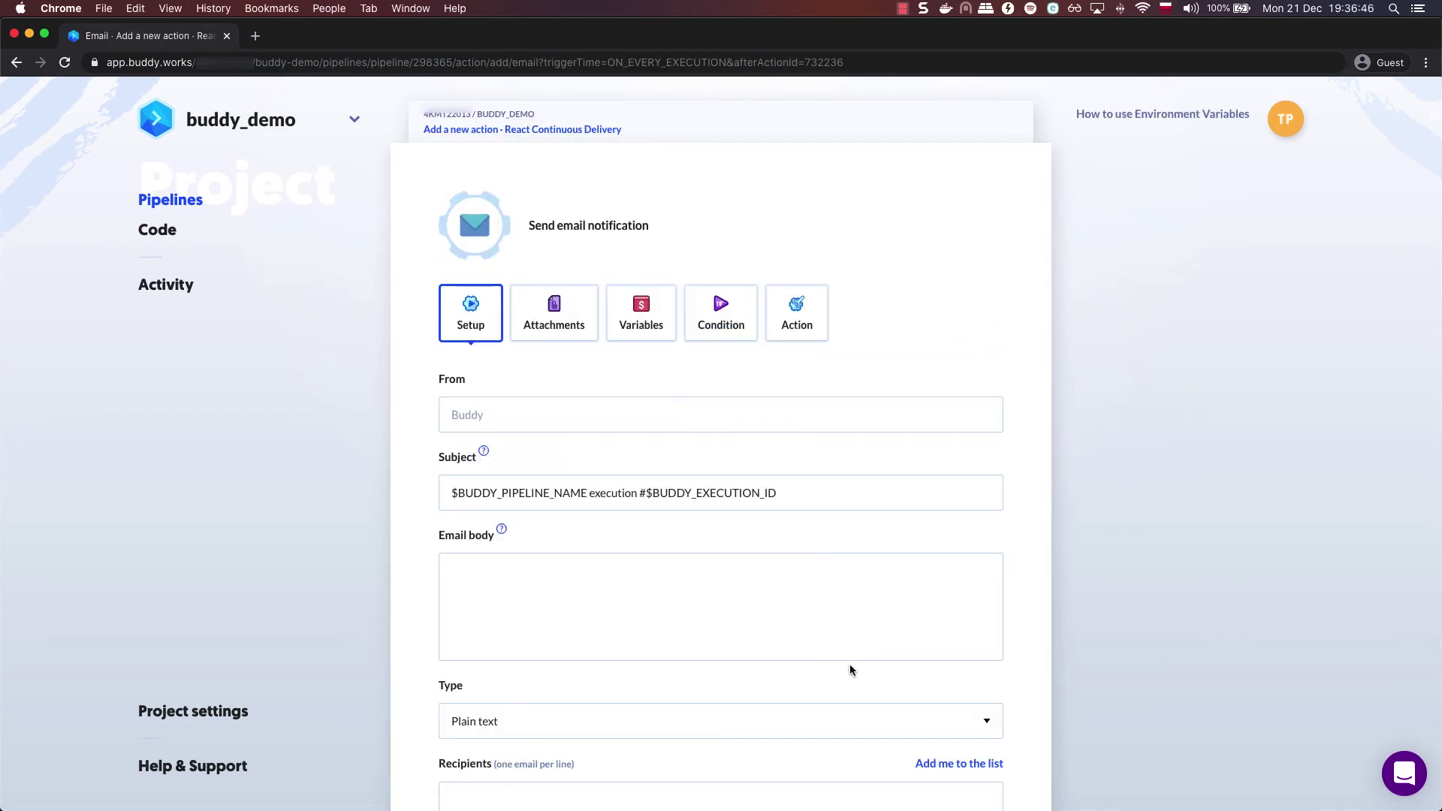
{"action": "scroll", "coordinate": [755, 625], "scroll_direction": "down", "scroll_amount": 2}
{"action": "scroll", "coordinate": [754, 625], "scroll_direction": "up", "scroll_amount": 2}
{"action": "left_click", "coordinate": [570, 547]}
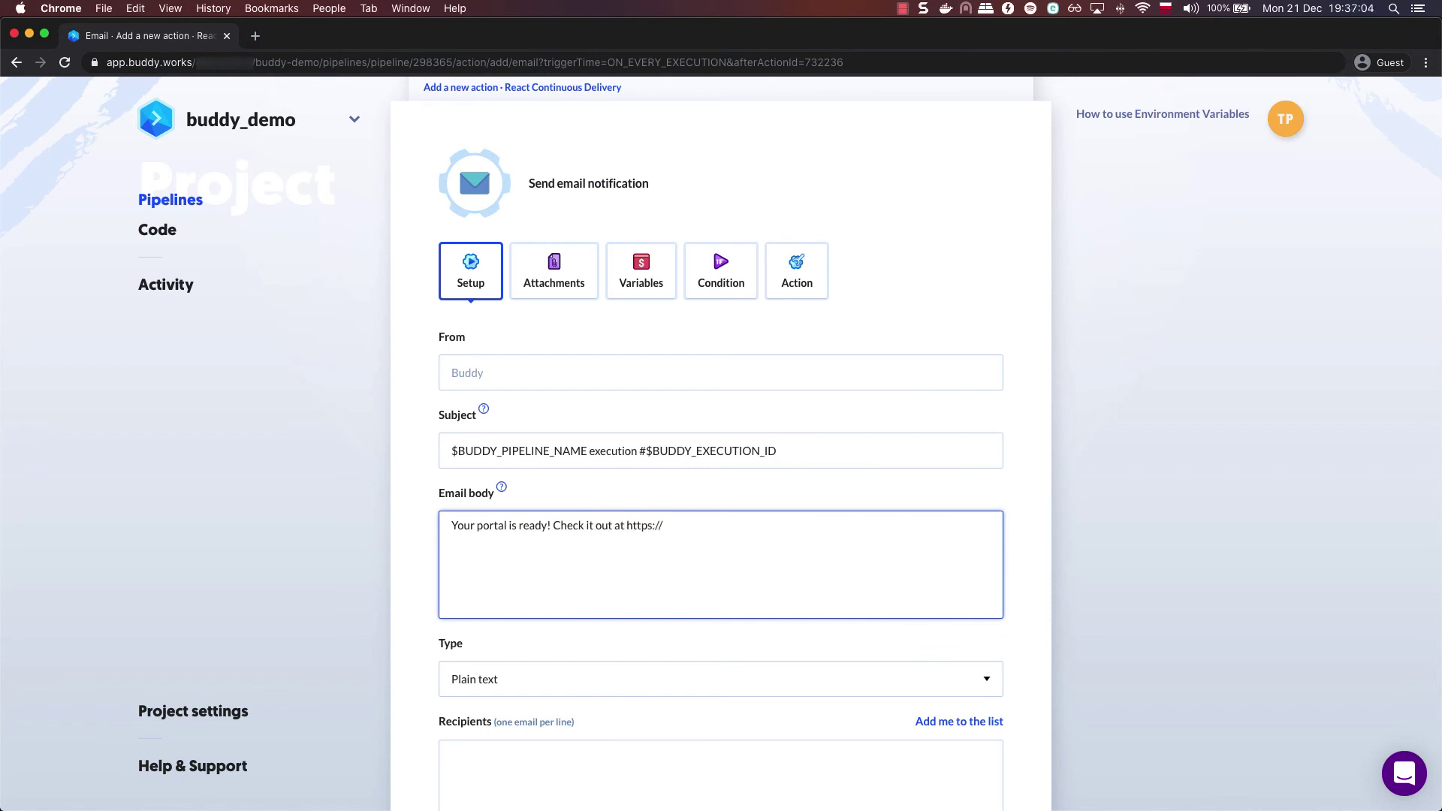
Enter the recipient's email address and add the final email notification to the pipeline.
{"action": "scroll", "coordinate": [692, 685], "scroll_direction": "down", "scroll_amount": 2}
{"action": "left_click", "coordinate": [692, 686]}
{"action": "type", "text": "email@email.com"}
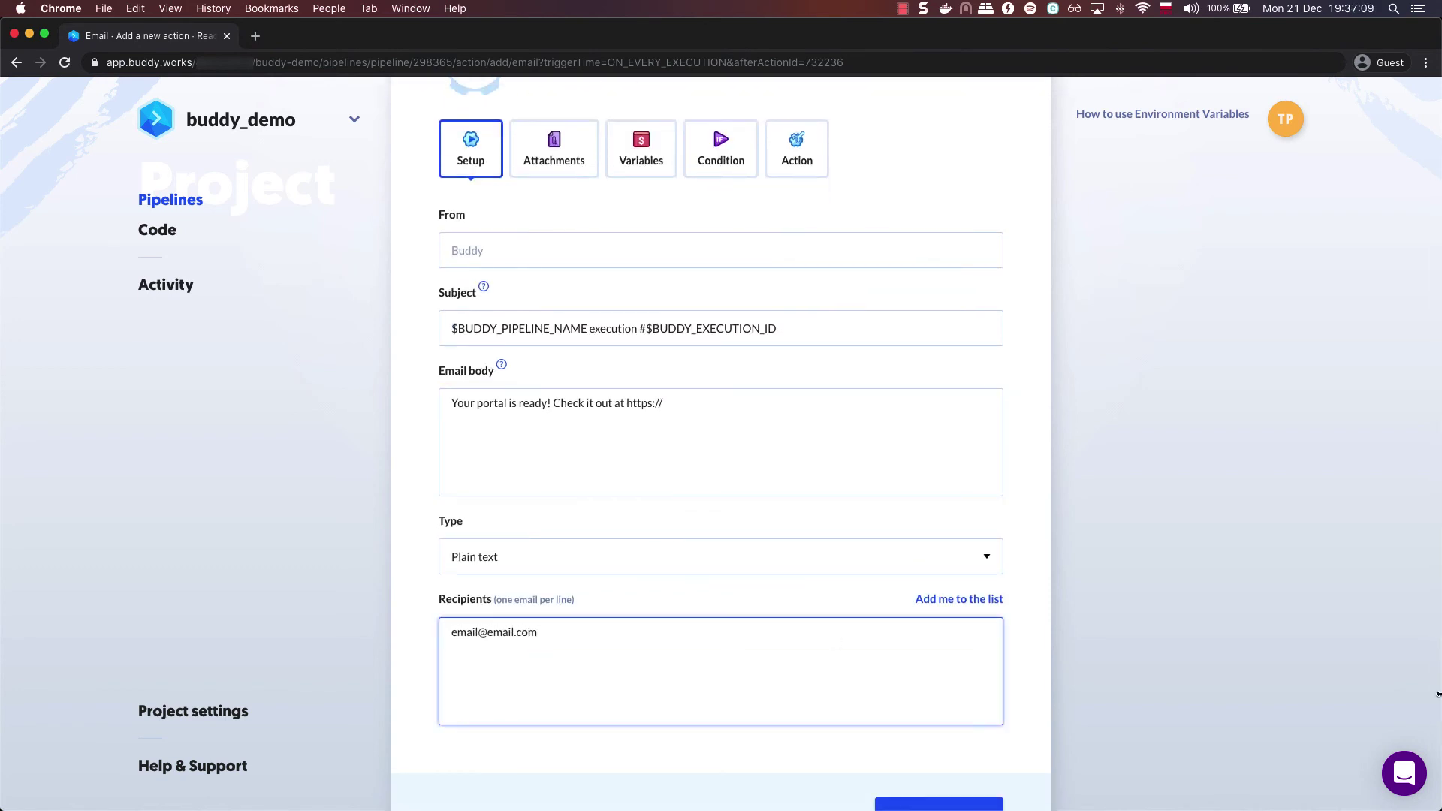
{"action": "left_click", "coordinate": [939, 802]}
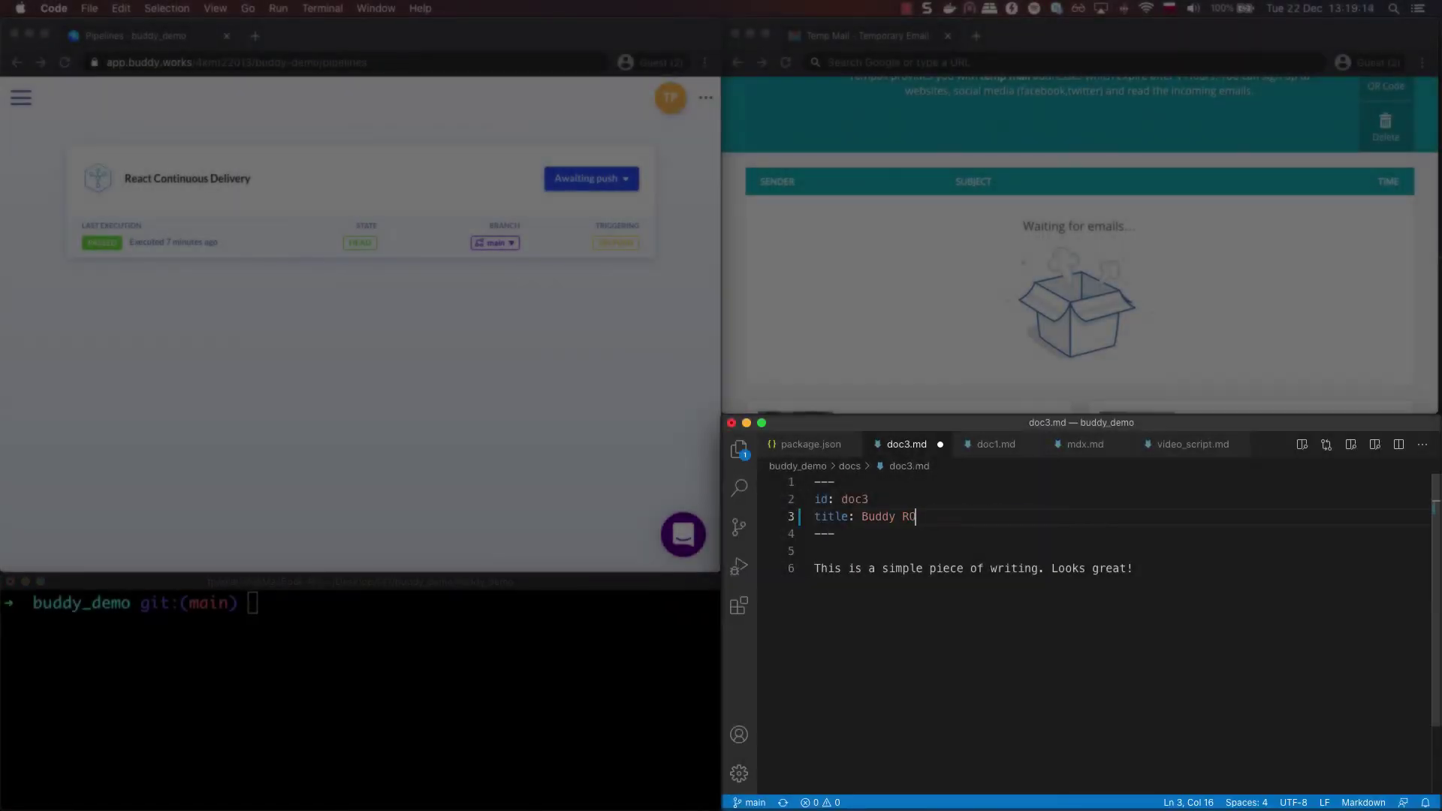
In doc3.md, set the title to "Buddy R O C K S", replace the body with "I'm making the change to show you that everything's working. Thanks for watching!" and save.
{"action": "key", "text": "BackSpace"}
{"action": "type", "text": "O C K S"}
{"action": "triple_click", "coordinate": [882, 568]}
{"action": "type", "text": "I'm making the change to show you that everything's"}
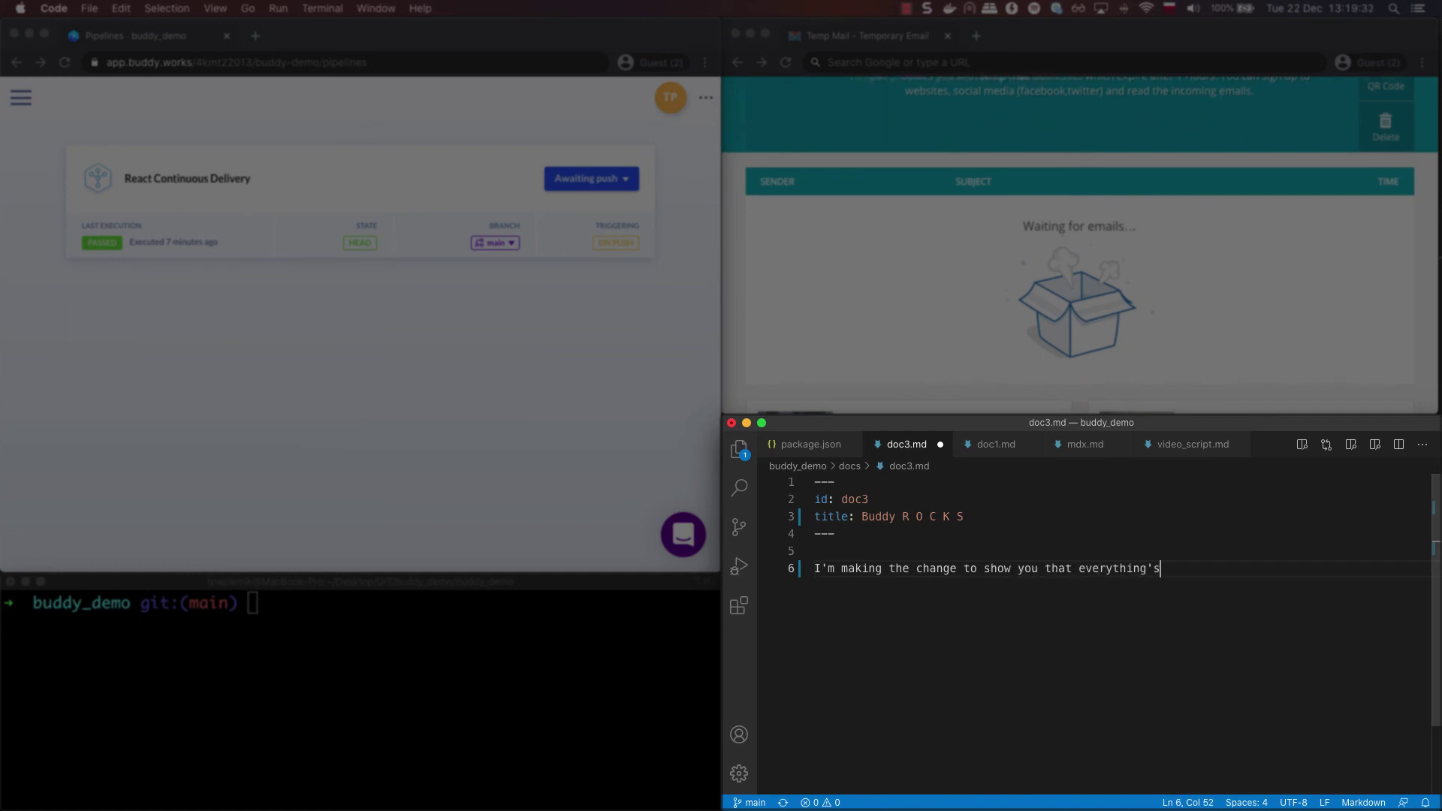
{"action": "type", "text": " working. Thanks for watching!"}
{"action": "key", "text": "super+s"}
Switch to the terminal, stage all changes, commit them with the message v3 and push to main.
{"action": "key", "text": "super+Tab"}
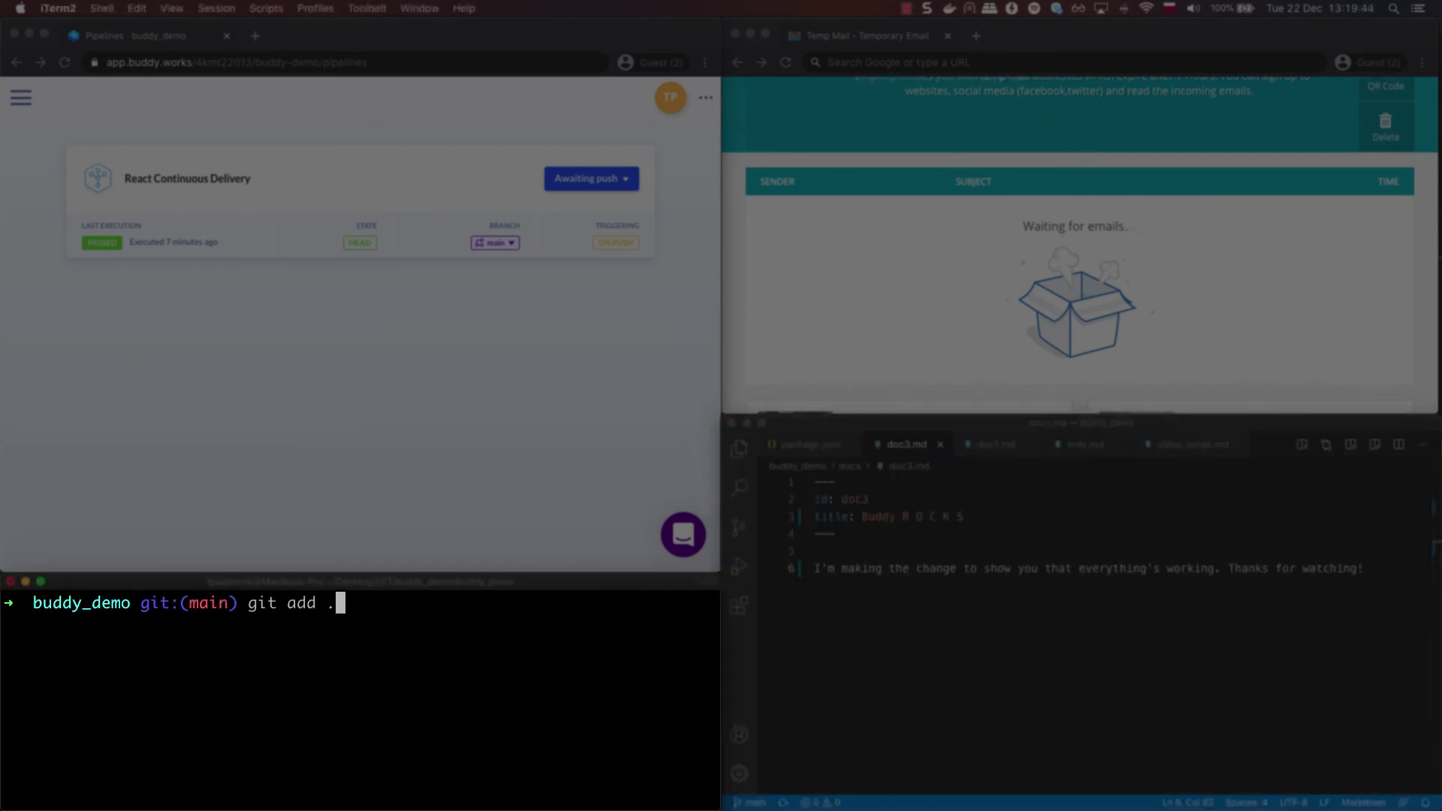
{"action": "type", "text": "git add ."}
{"action": "key", "text": "Return"}
{"action": "type", "text": "git commit- m v3 ; git push"}
{"action": "key", "text": "Return"}
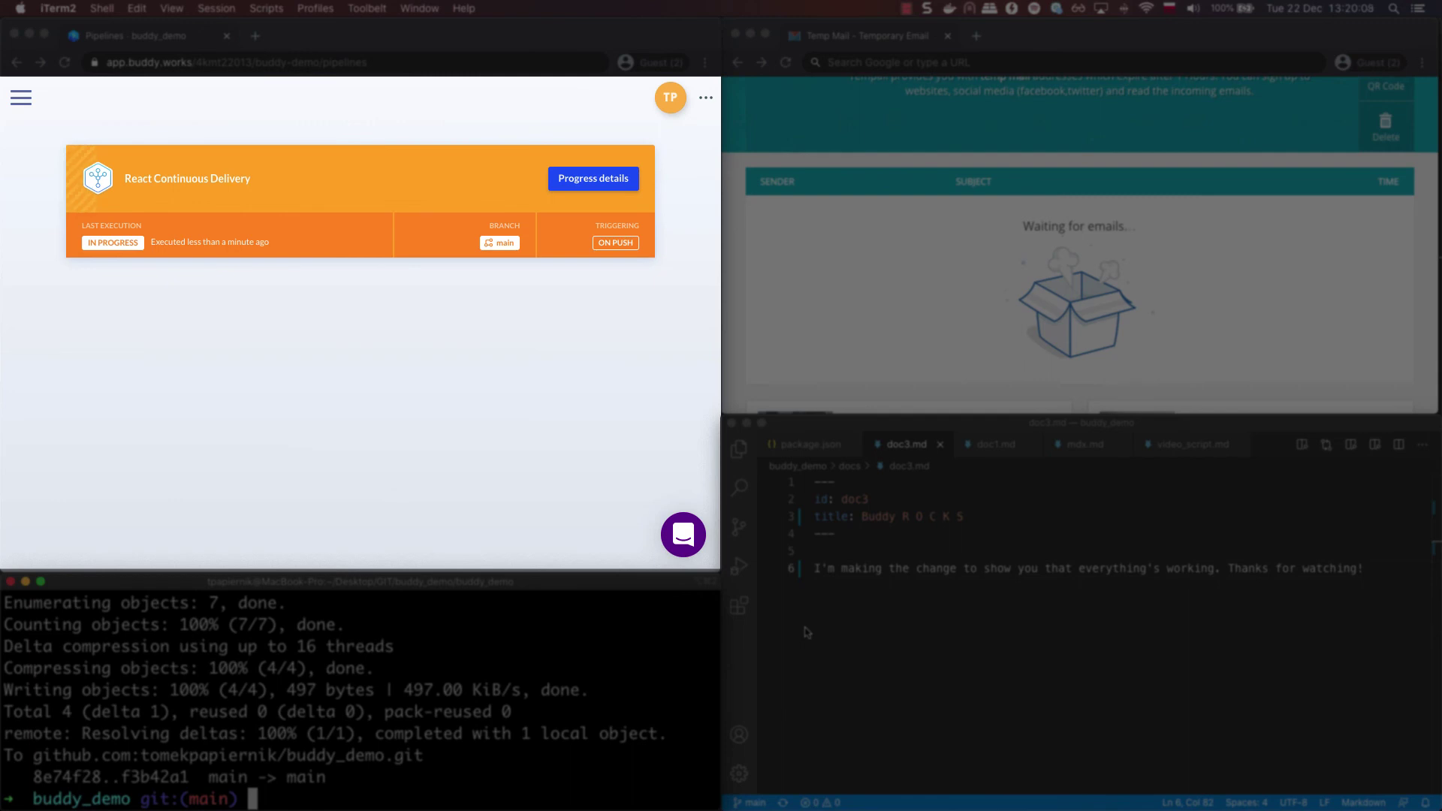
Open the running pipeline's execution details and read the build notification email in the Tempail inbox.
{"action": "left_click", "coordinate": [593, 178]}
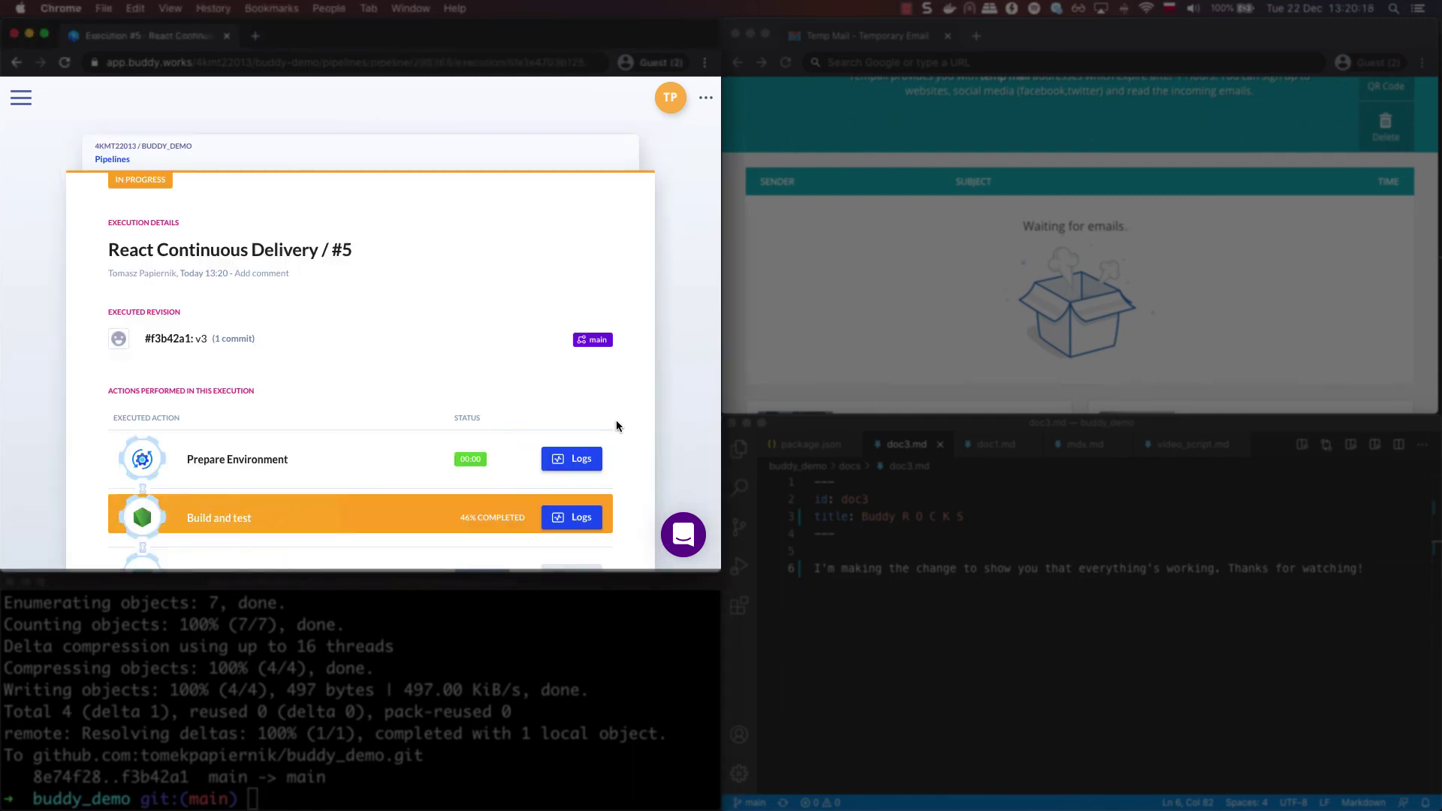
{"action": "scroll", "coordinate": [653, 432], "scroll_direction": "down", "scroll_amount": 5}
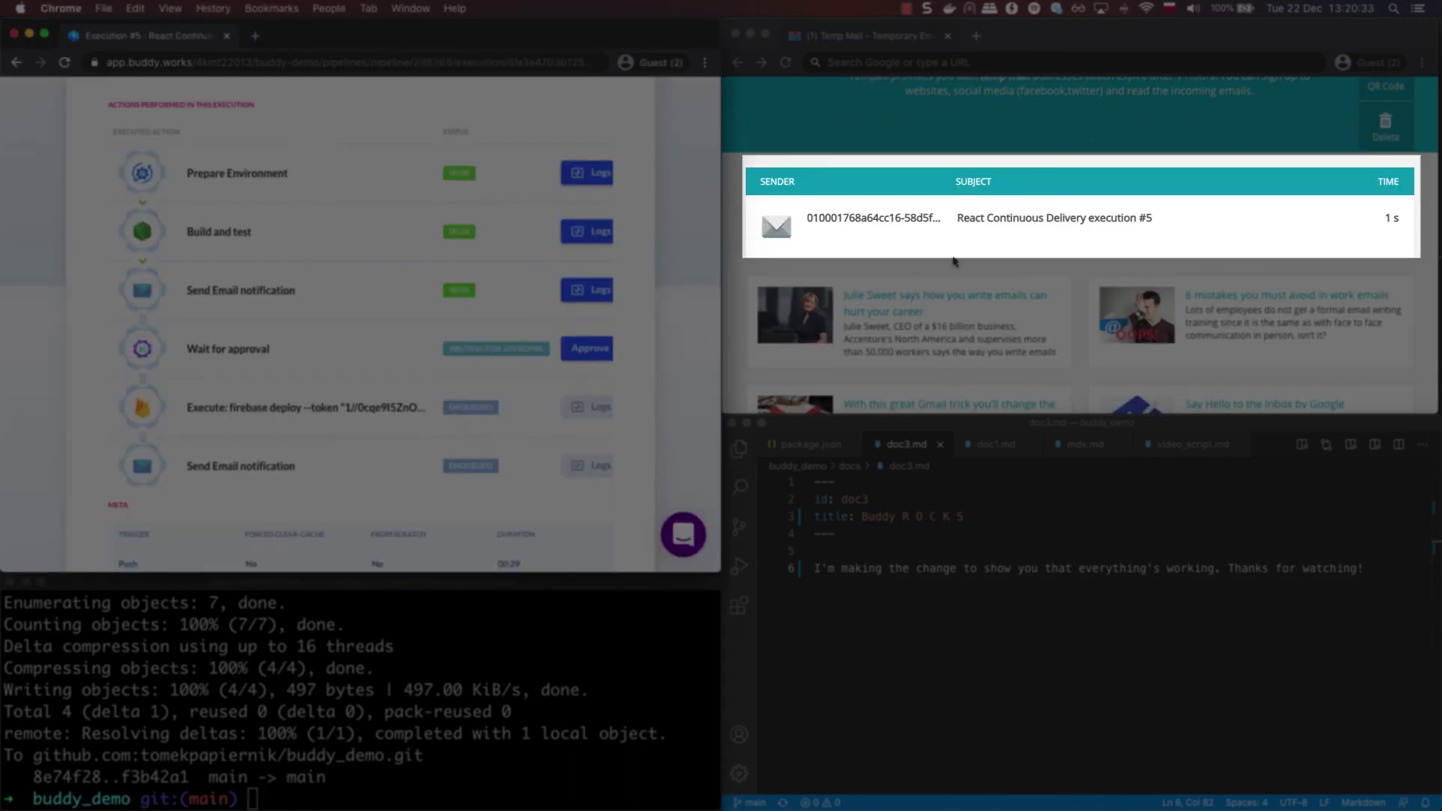
{"action": "left_click", "coordinate": [953, 252]}
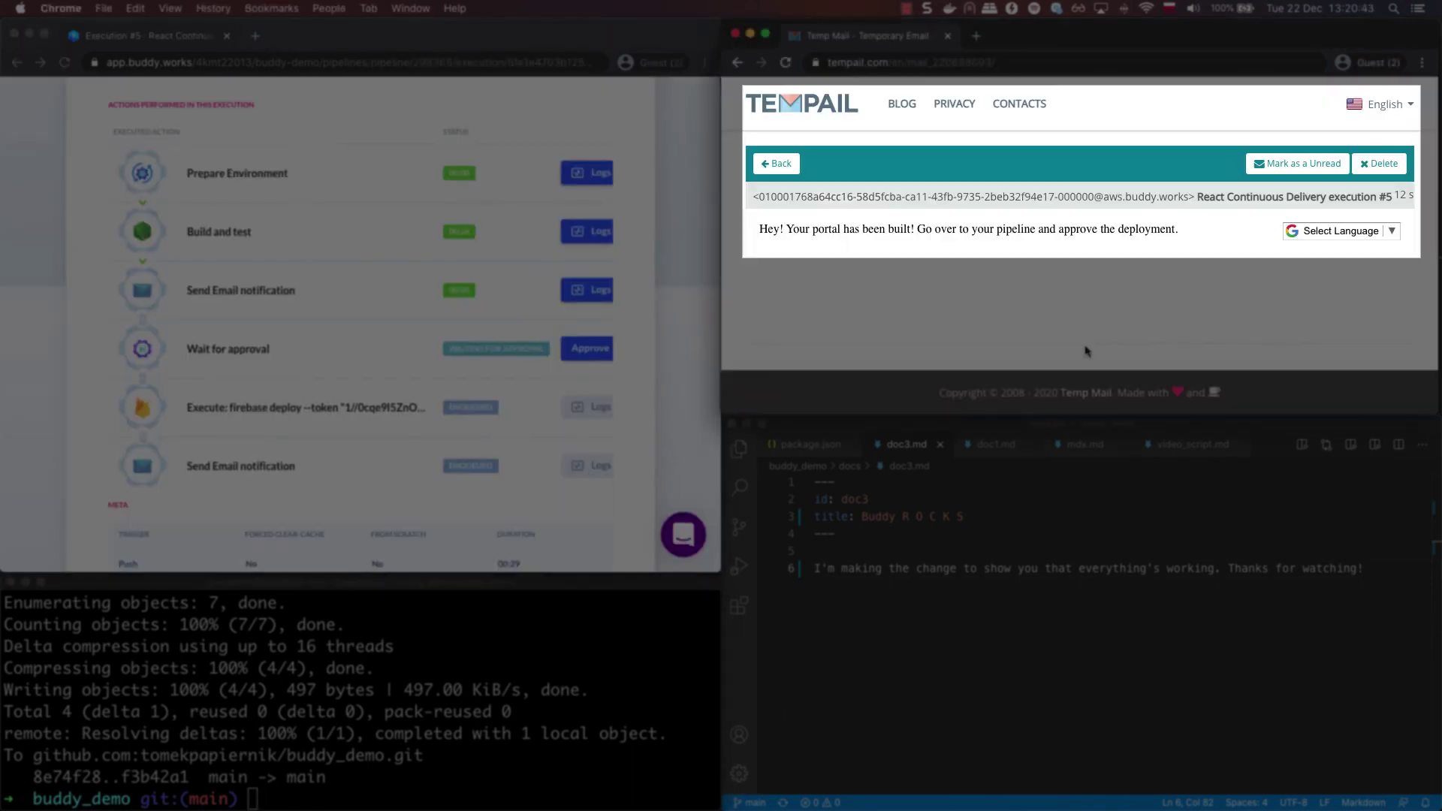
Approve the deployment waiting in the React Continuous Delivery execution.
{"action": "left_click", "coordinate": [591, 366]}
{"action": "left_click", "coordinate": [589, 350]}
{"action": "left_click", "coordinate": [463, 262]}
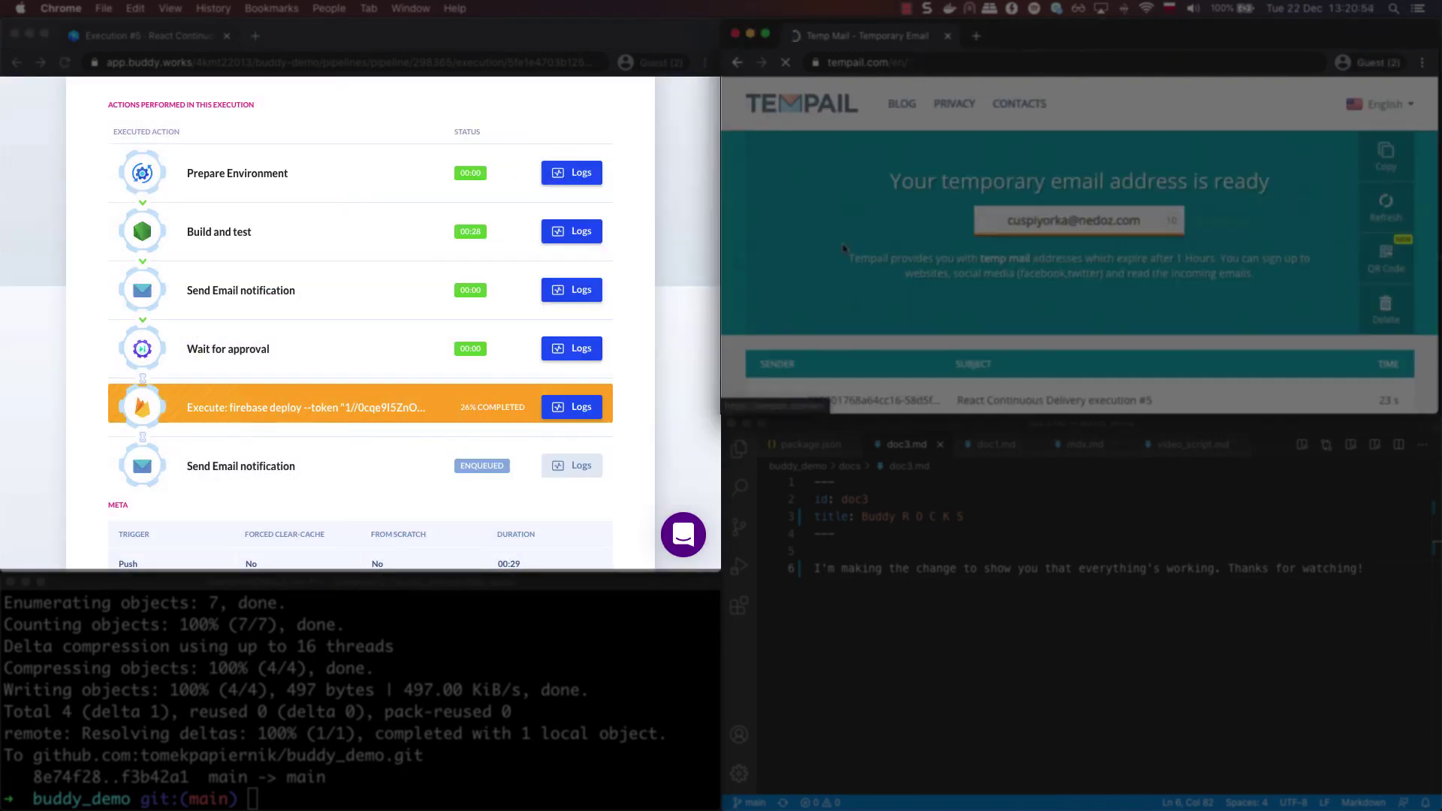
Check the temporary inbox for the portal-ready notification and open it.
{"action": "scroll", "coordinate": [1185, 241], "scroll_direction": "down", "scroll_amount": 2}
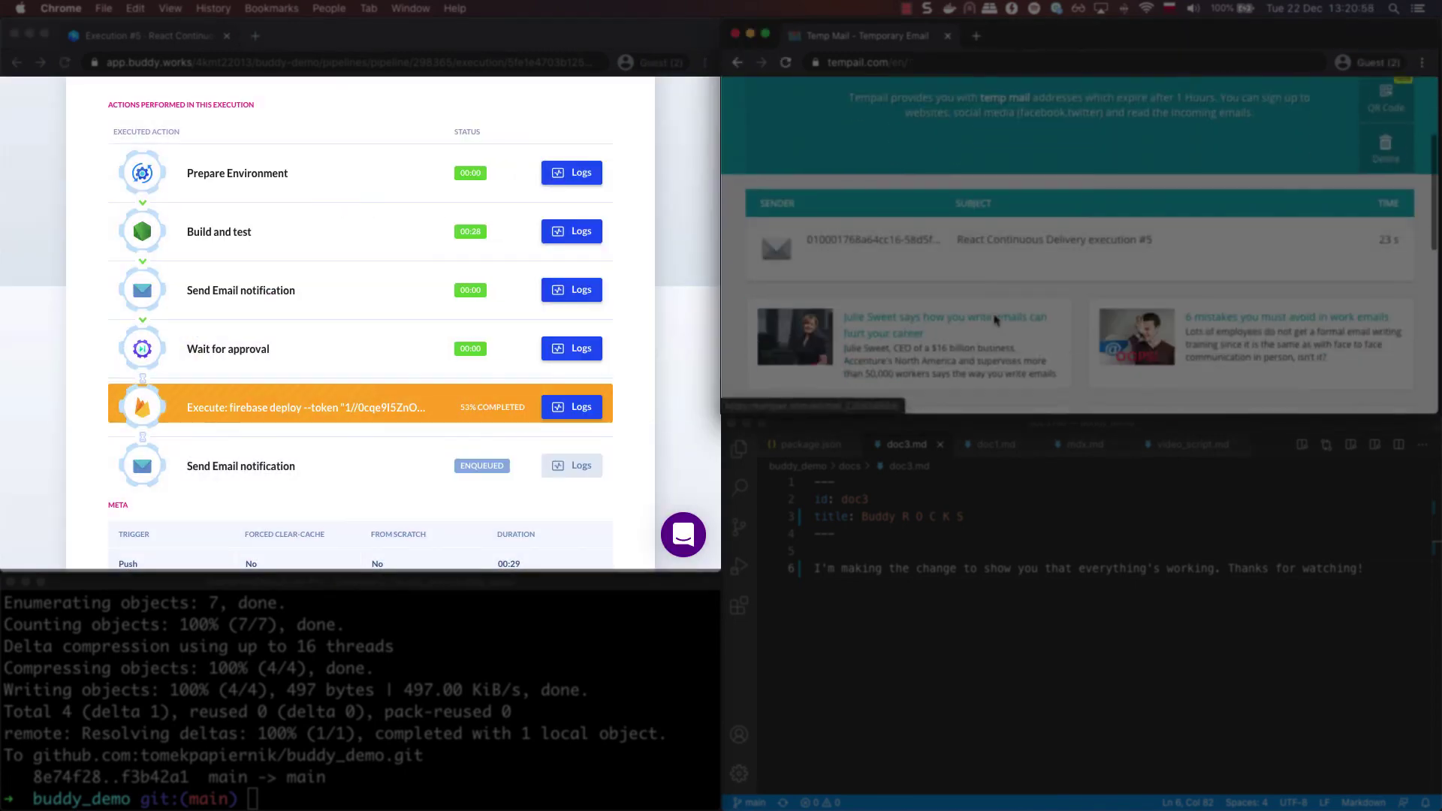
{"action": "scroll", "coordinate": [1185, 241], "scroll_direction": "up", "scroll_amount": 2}
{"action": "scroll", "coordinate": [1185, 241], "scroll_direction": "down", "scroll_amount": 1}
{"action": "left_click", "coordinate": [1052, 280]}
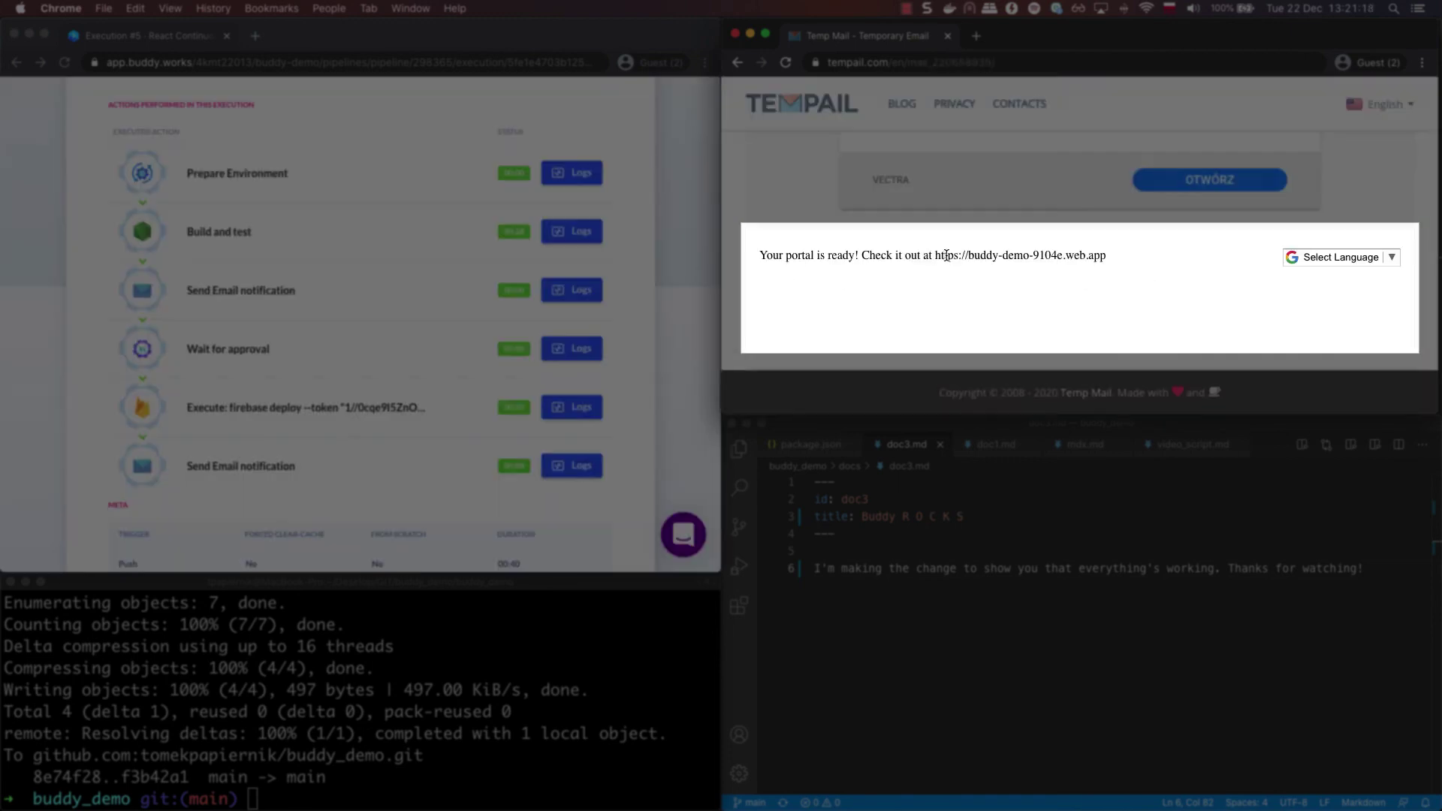
{"action": "left_click_drag", "start_coordinate": [935, 255], "coordinate": [1118, 259]}
{"action": "left_click_drag", "start_coordinate": [935, 256], "coordinate": [1107, 256]}
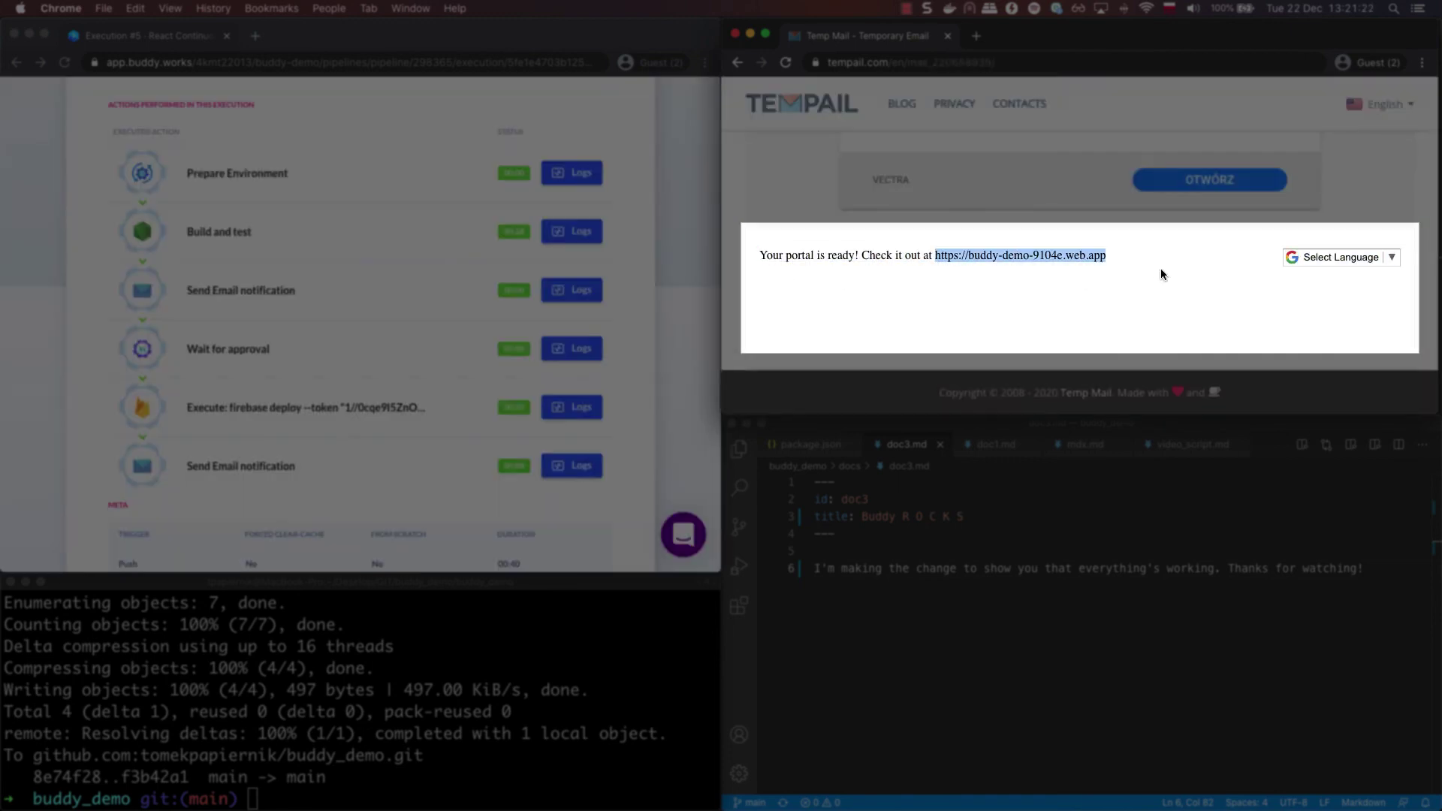
{"action": "right_click", "coordinate": [1093, 257]}
{"action": "left_click", "coordinate": [1197, 303]}
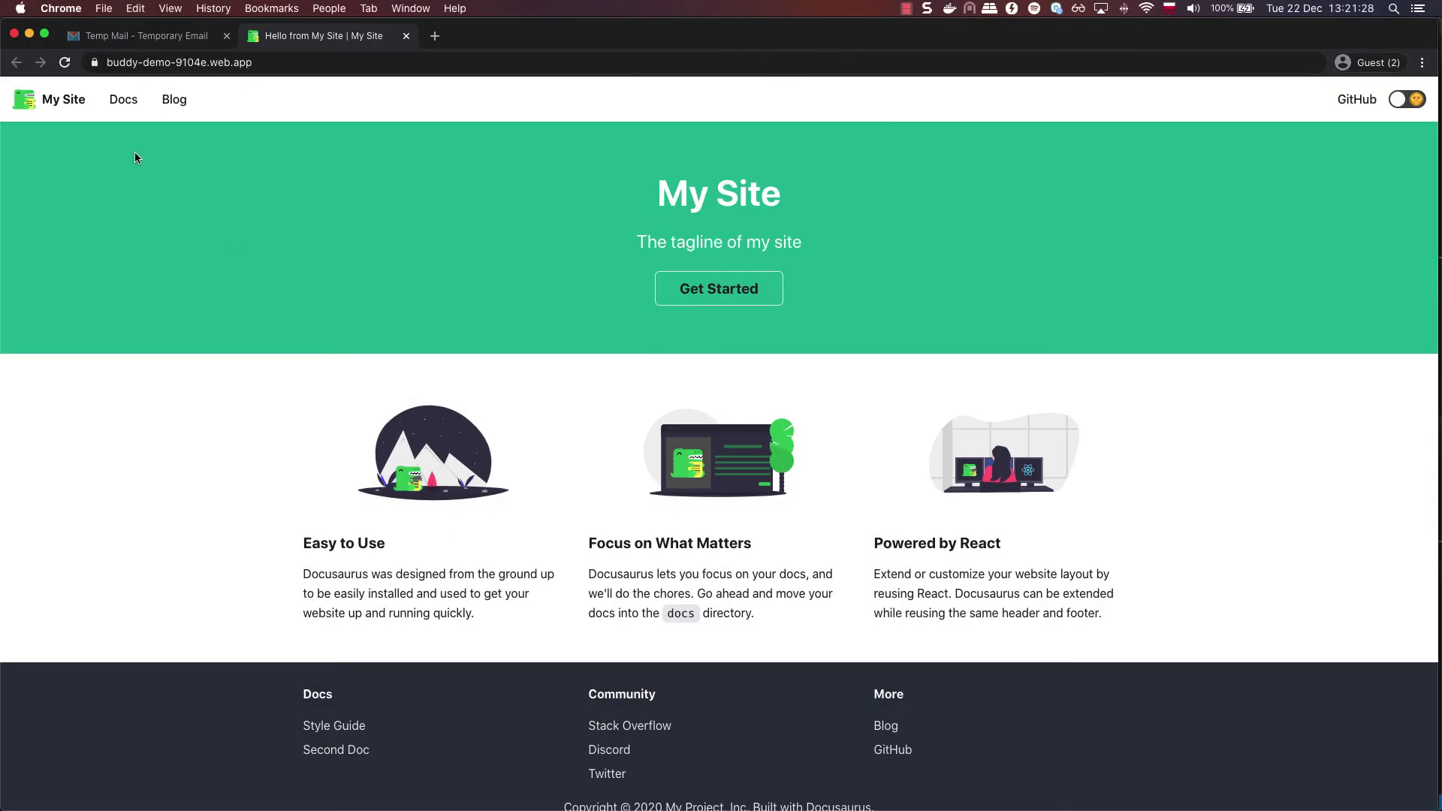
{"action": "left_click", "coordinate": [122, 103]}
{"action": "left_click", "coordinate": [177, 226]}
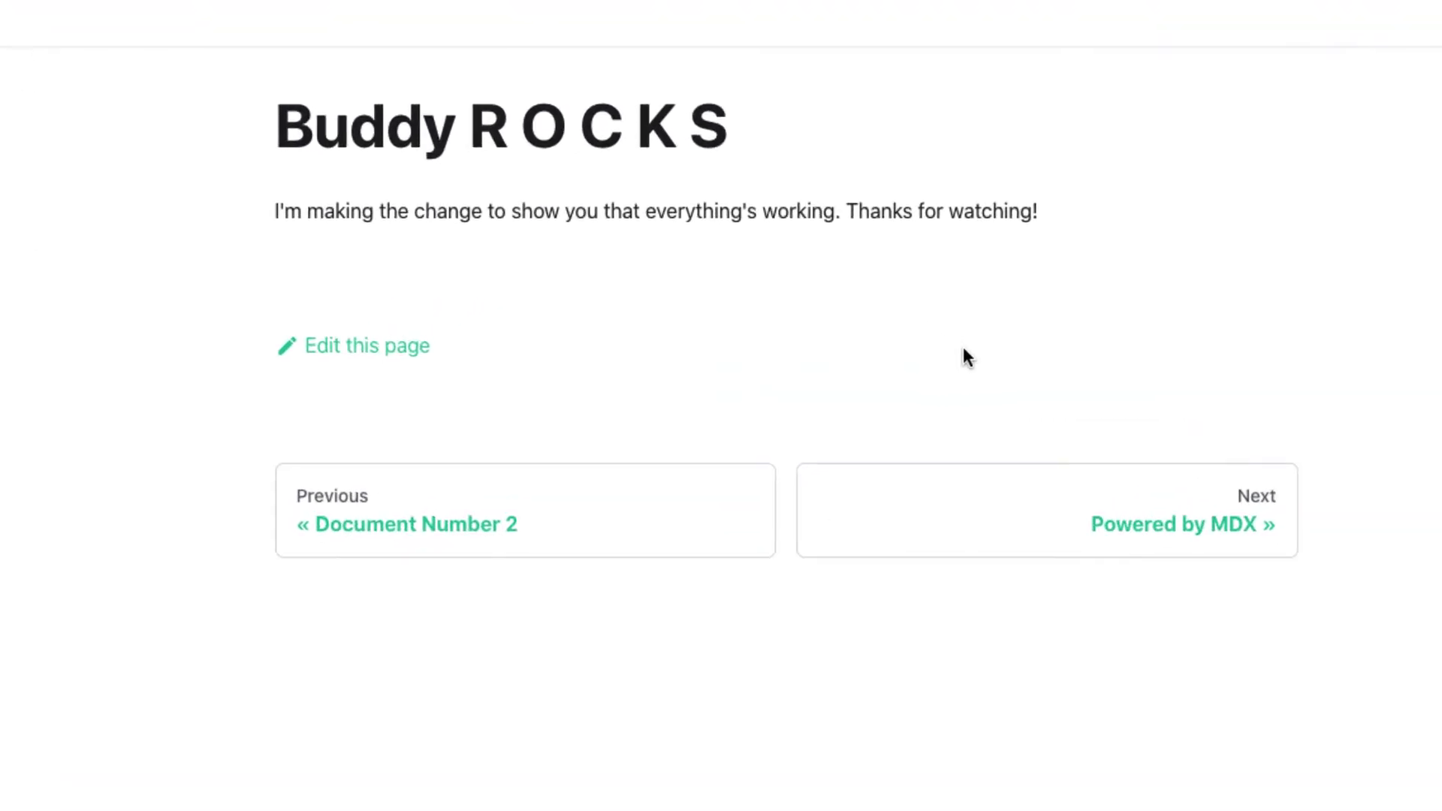